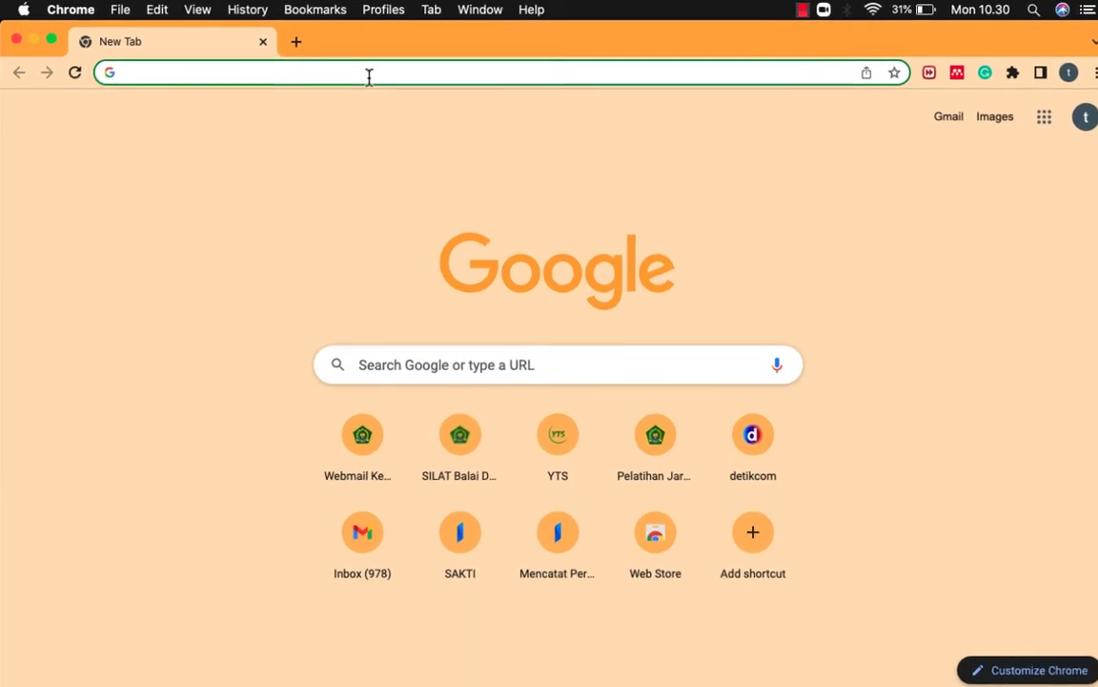
Step: Load the SILAT site at silat.bdkjakarta.id and open the new participant registration form
text(silat.bdkjakarta.id)
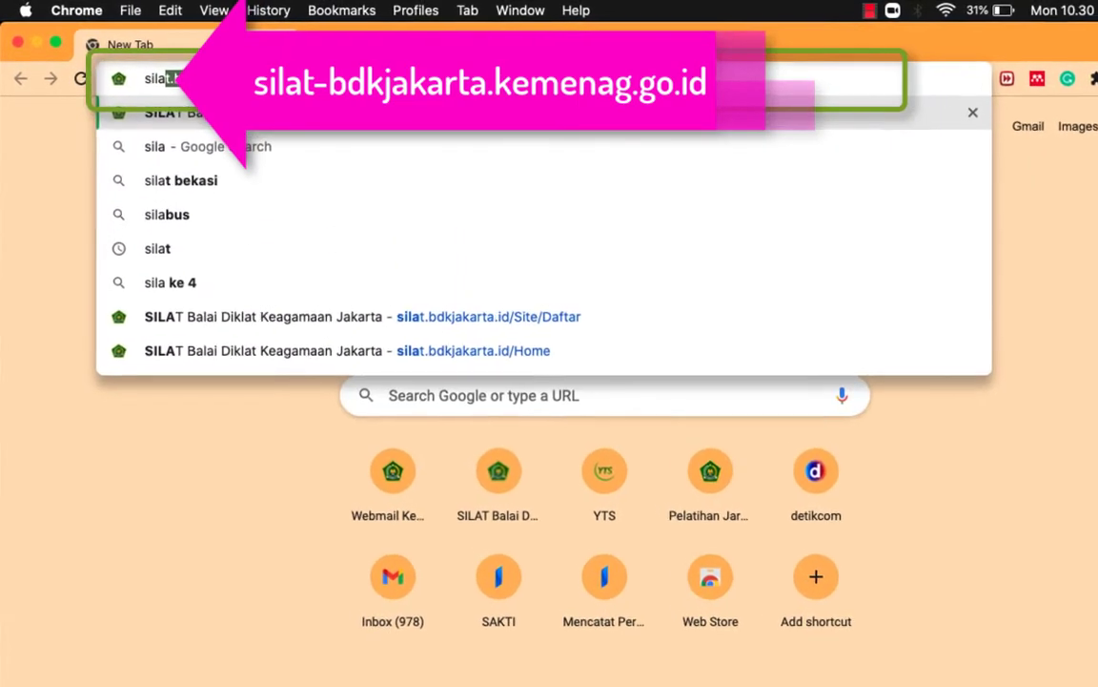
key(Right)
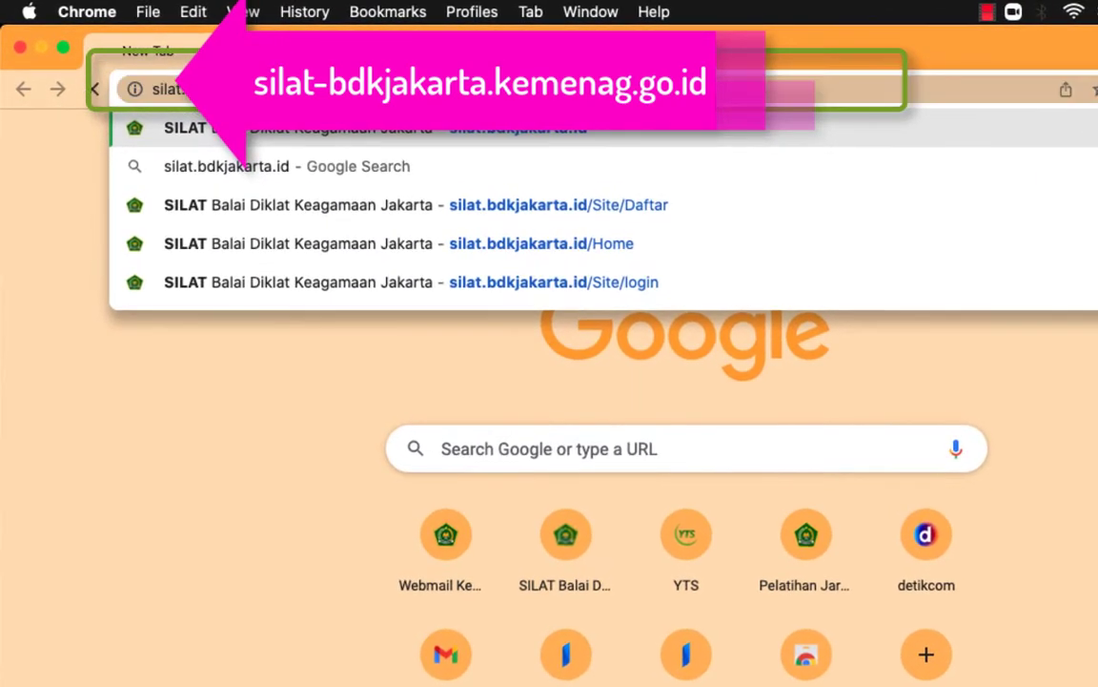
key(Return)
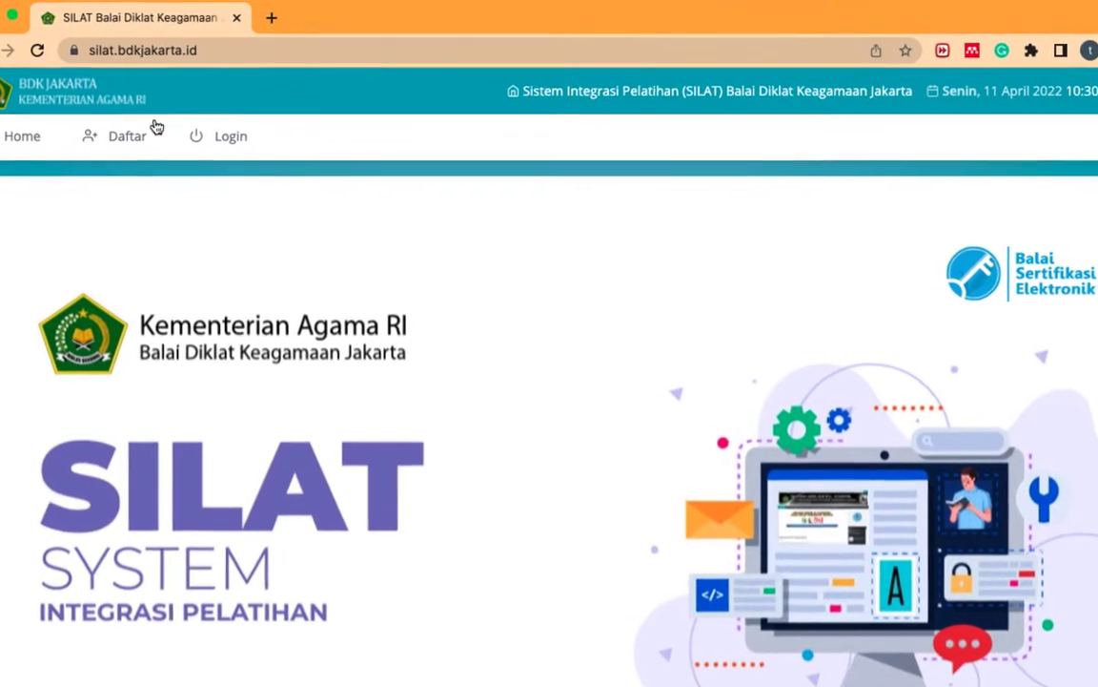
click(127, 138)
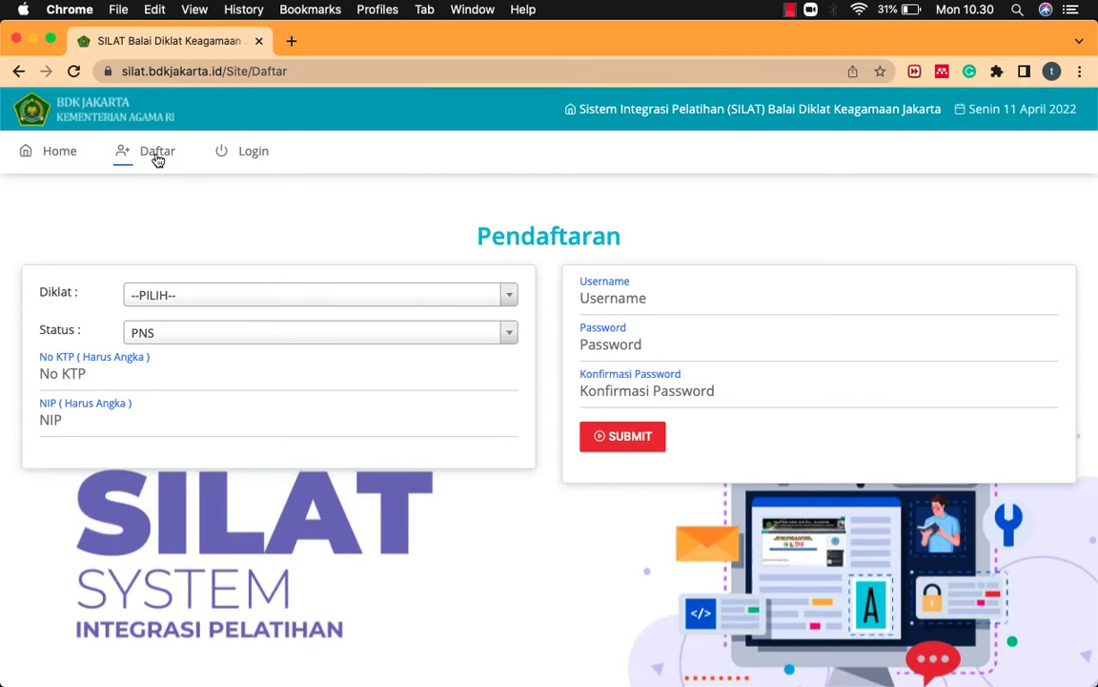
Step: Choose PELATIHAN WAWASAN KEBANGSAAN ( S.P.O.12 ) as Diklat and PNS as Status
click(511, 298)
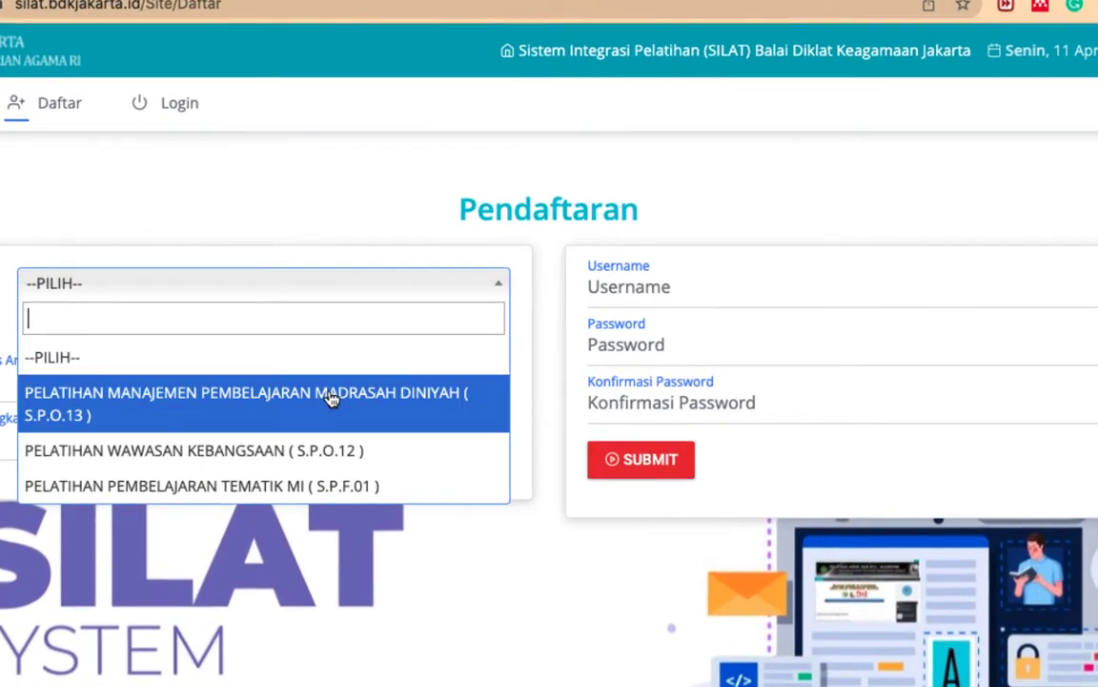
click(319, 449)
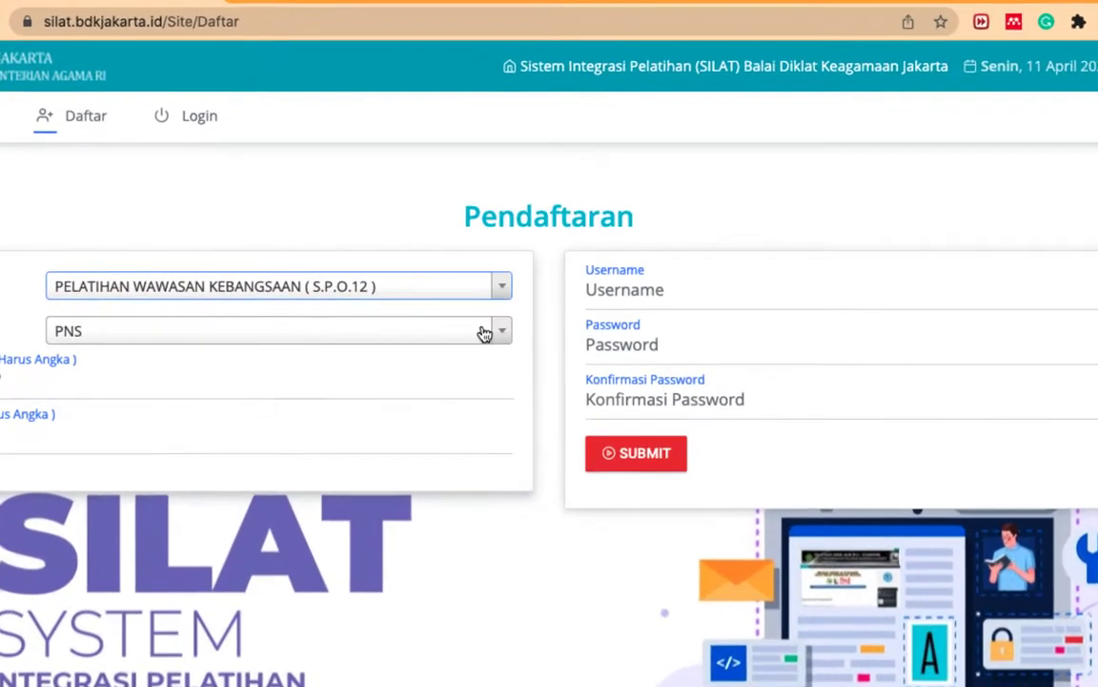
click(486, 334)
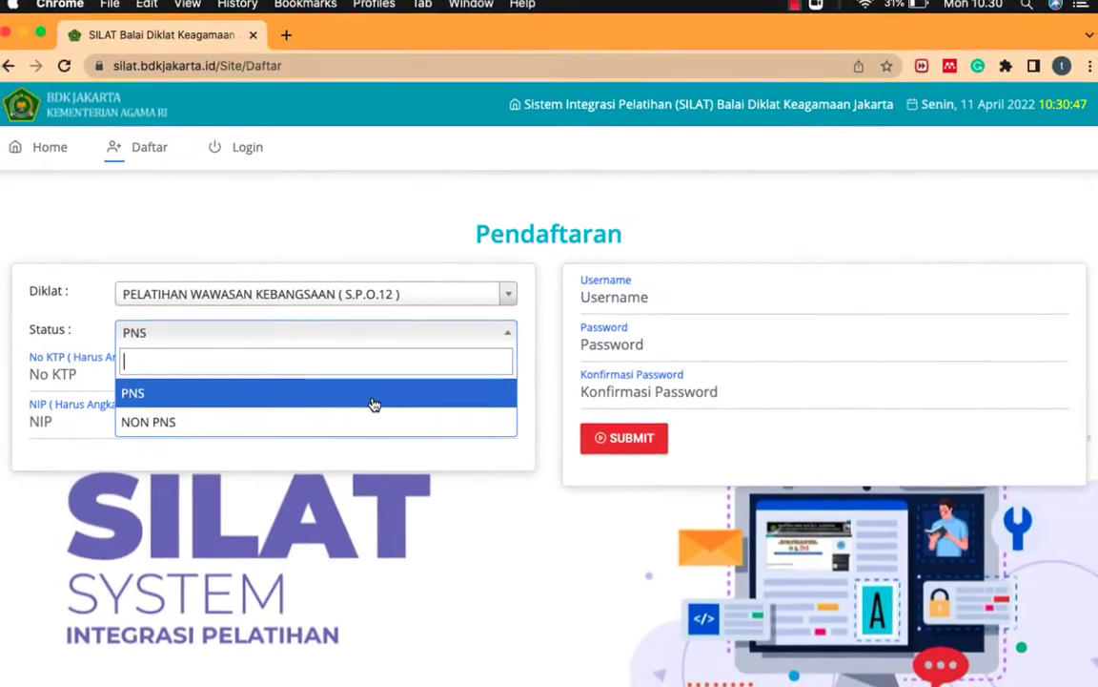
click(333, 406)
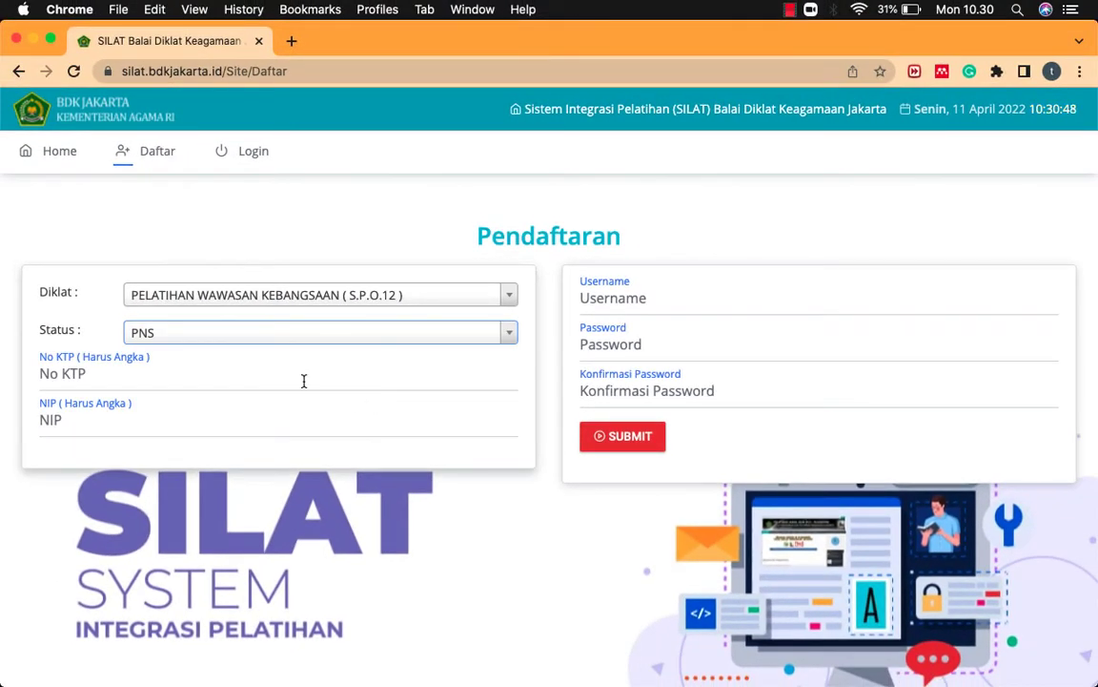
Step: Enter the participant's KTP number in the No KTP field
click(241, 386)
click(190, 419)
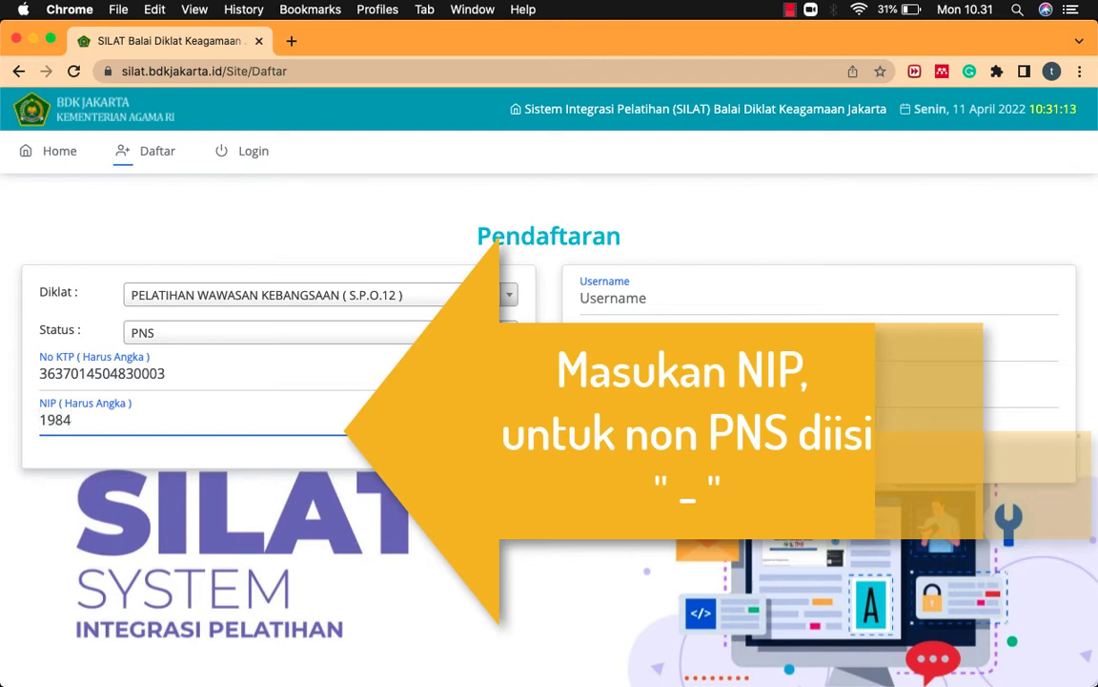
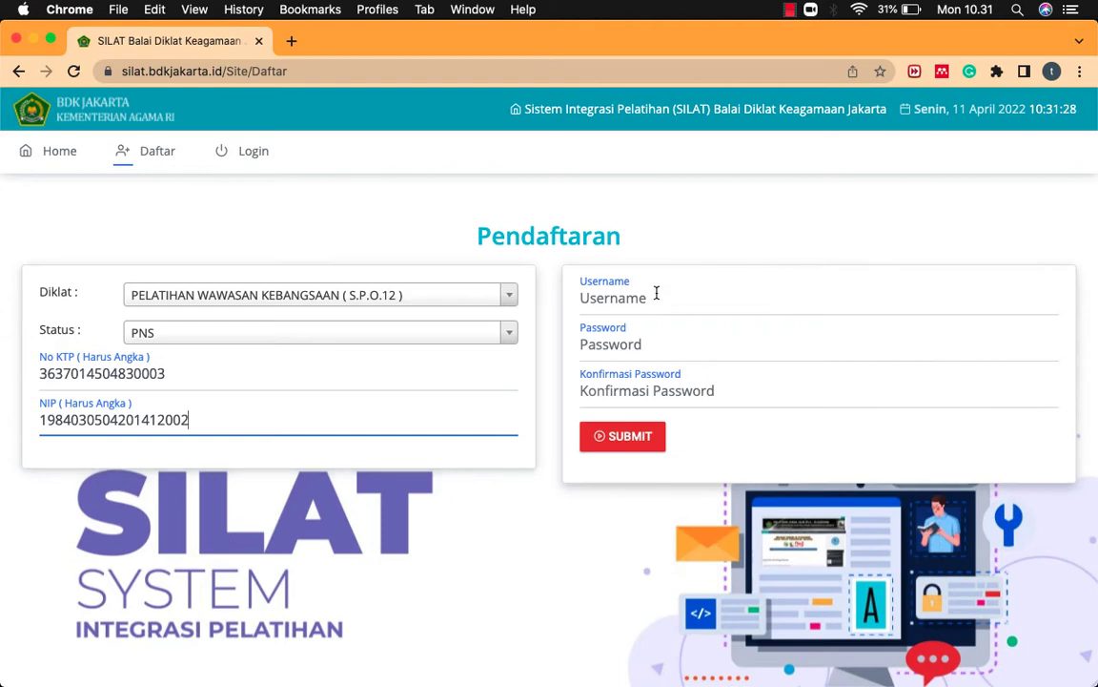
Step: Enter the NIP number and type the chosen account username
click(656, 296)
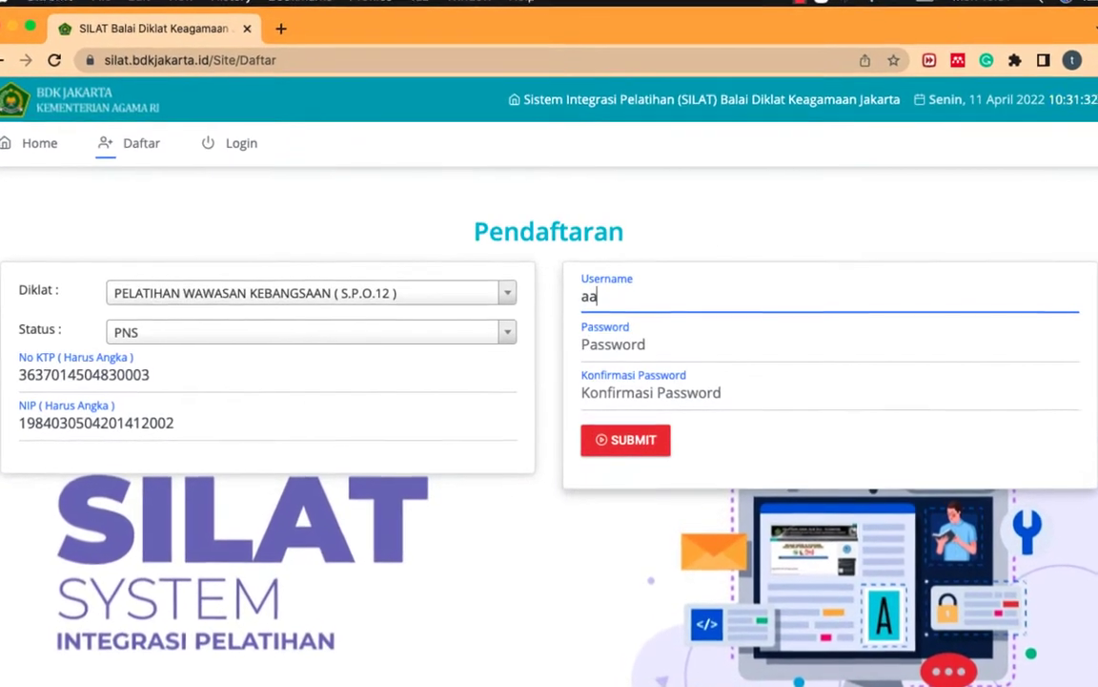
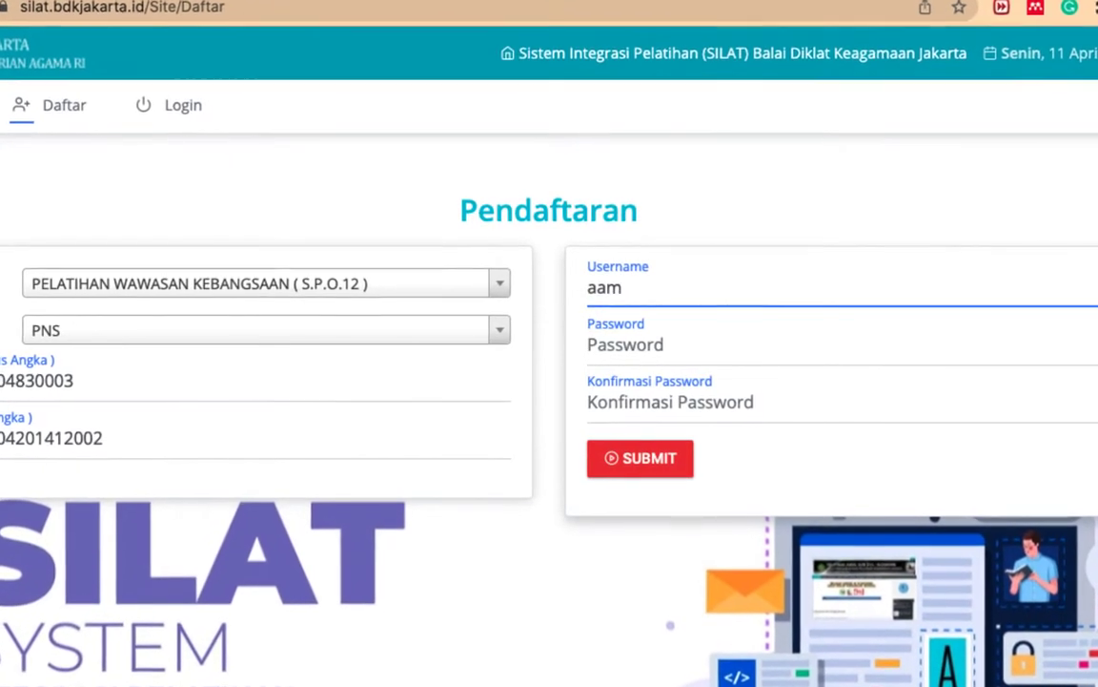
Step: Enter the account password and its matching confirmation
key(Tab)
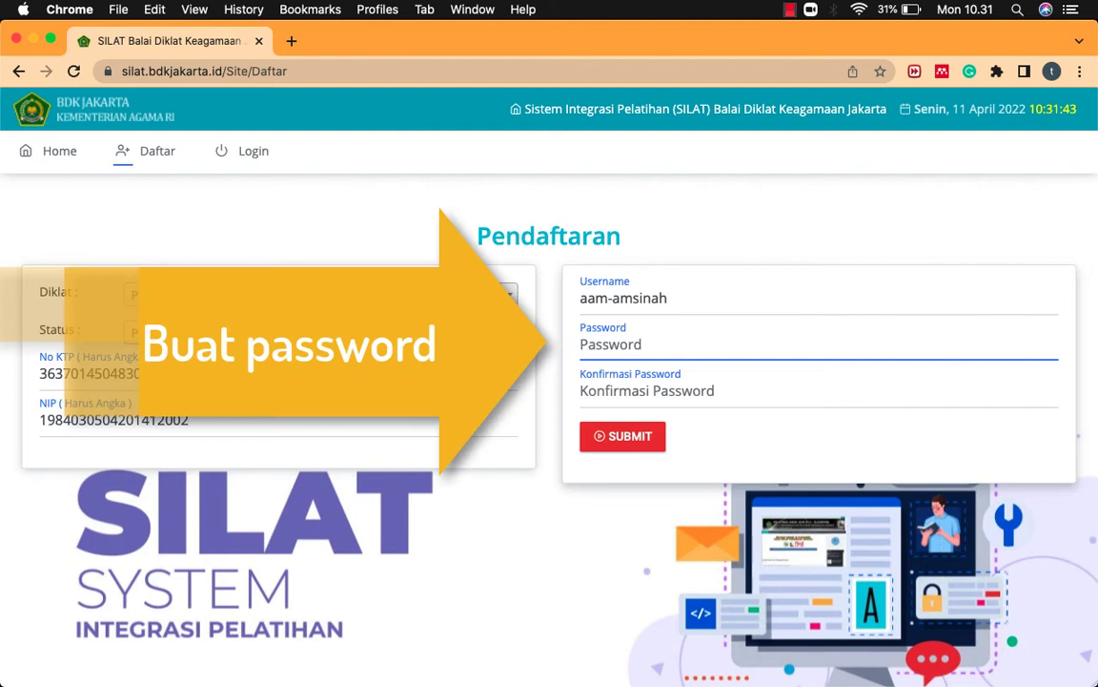
text(a)
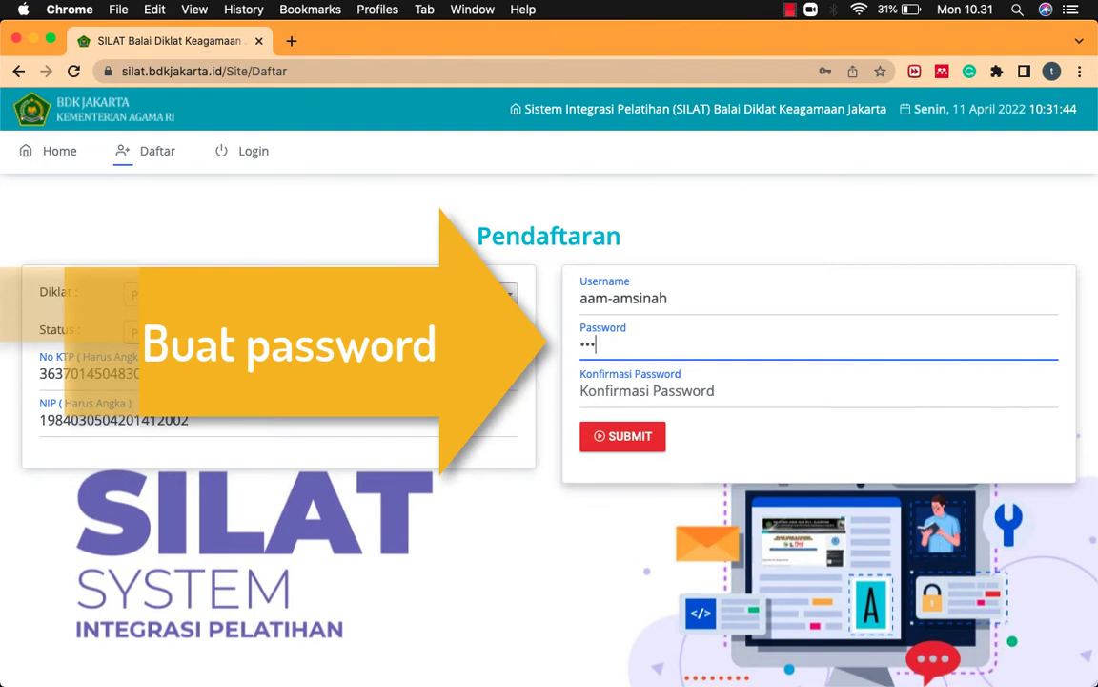
key(Tab)
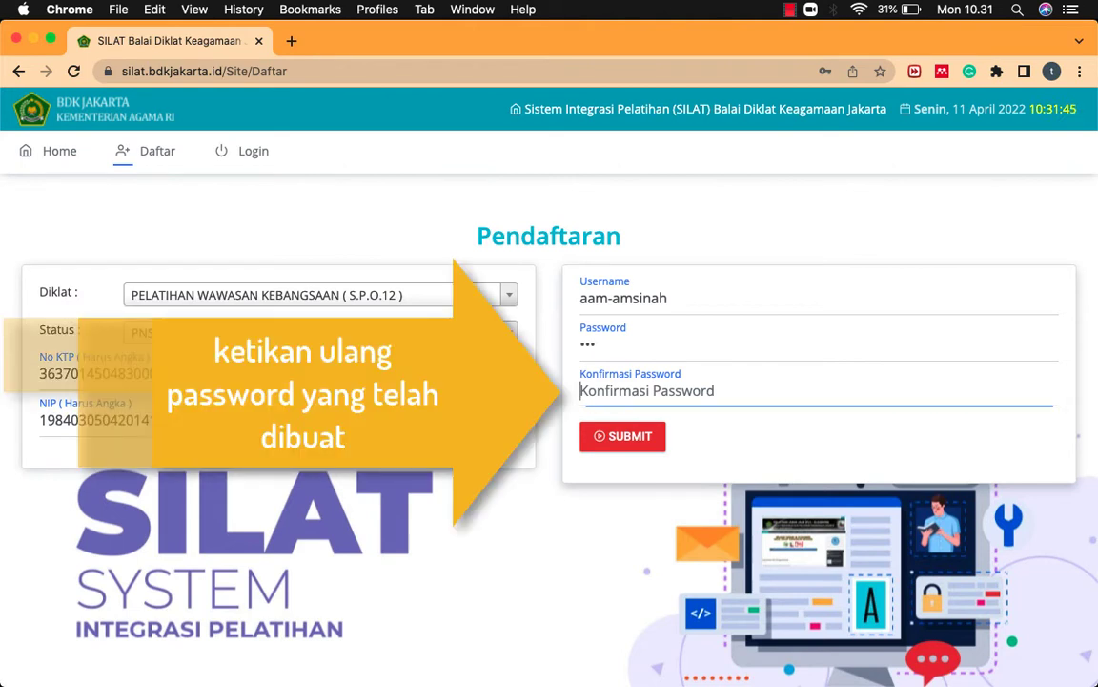
text(a)
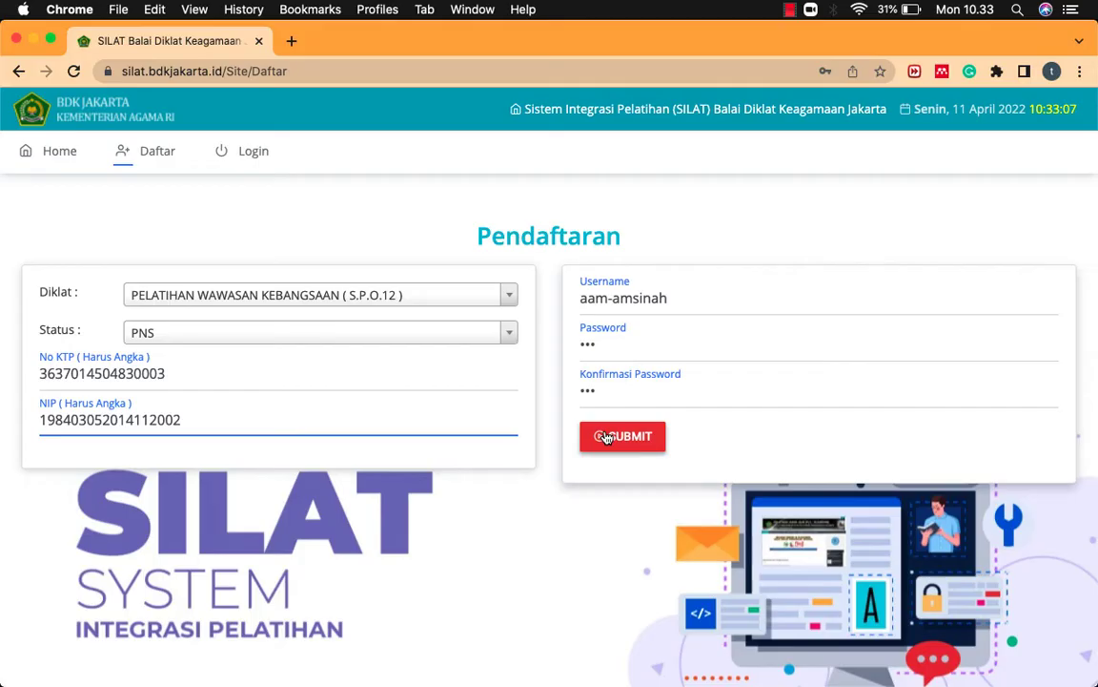
Step: Submit the registration and confirm the Ya! and OK messages
click(607, 436)
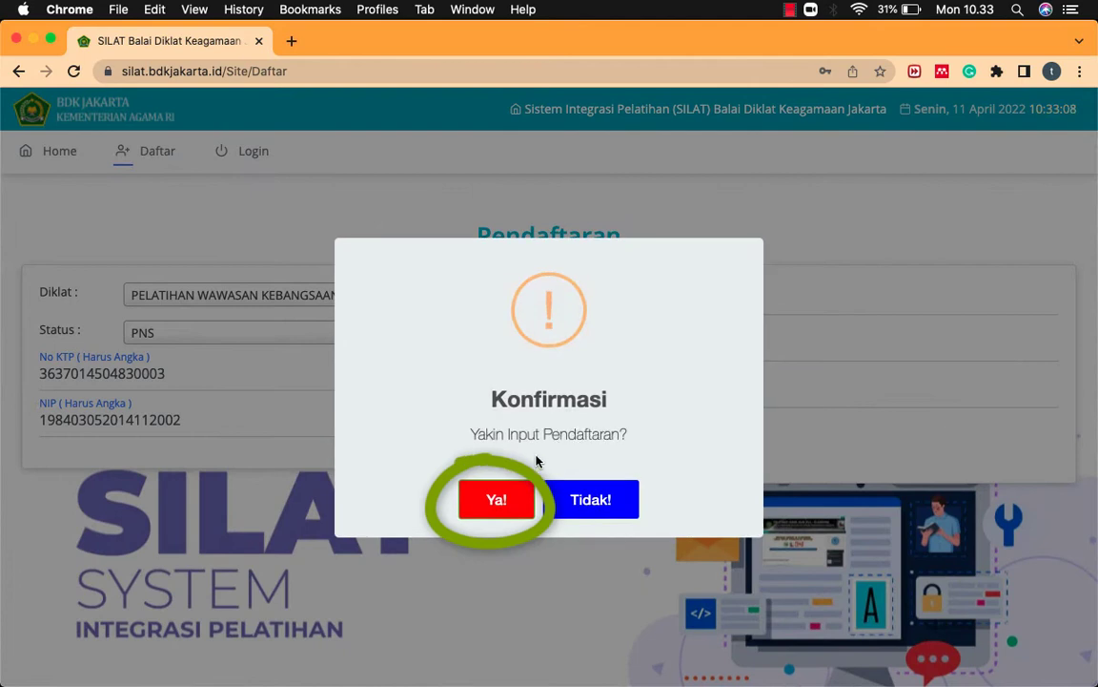
click(495, 514)
click(553, 501)
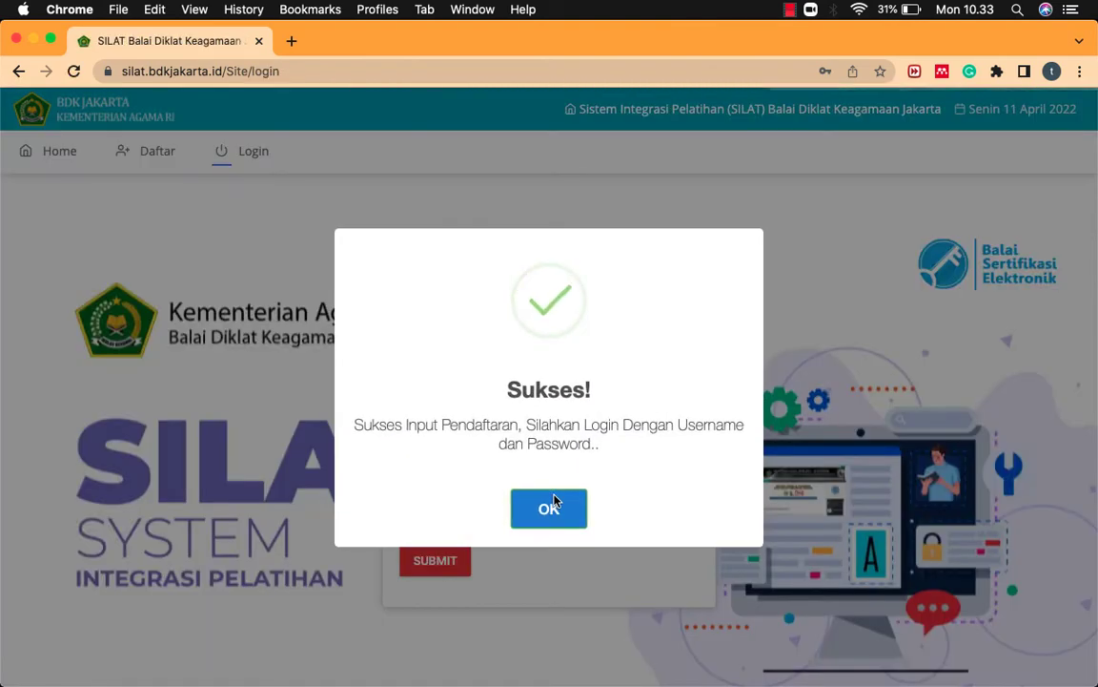
click(529, 516)
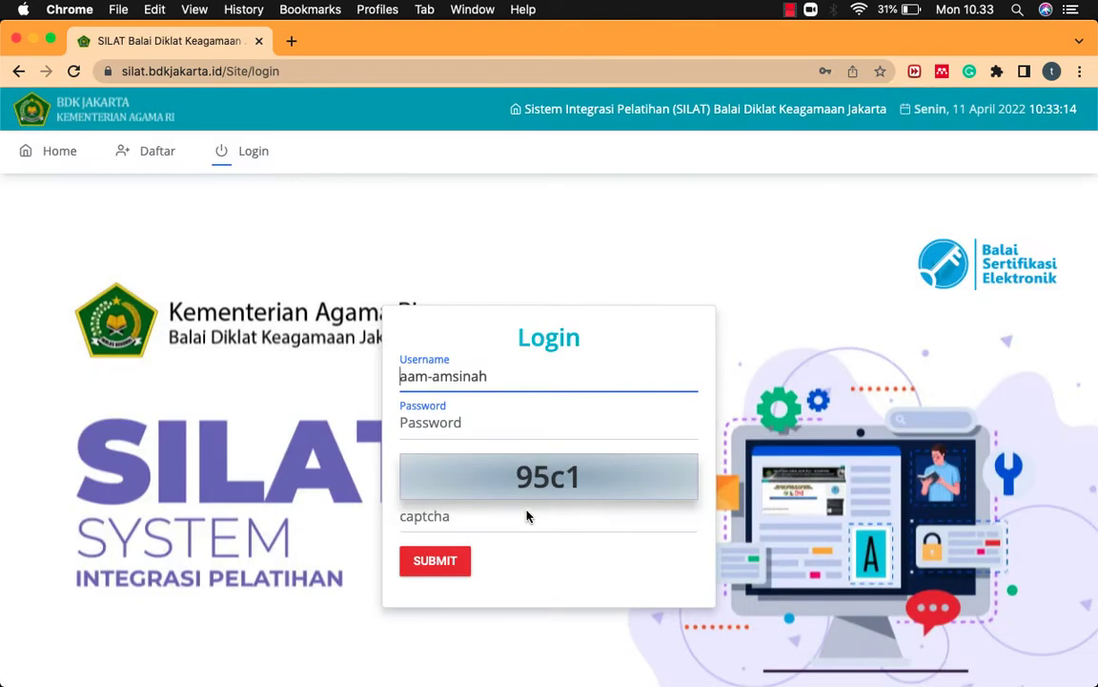
Step: Log in with the new username, the password and captcha 95c1
double_click(493, 378)
triple_click(496, 379)
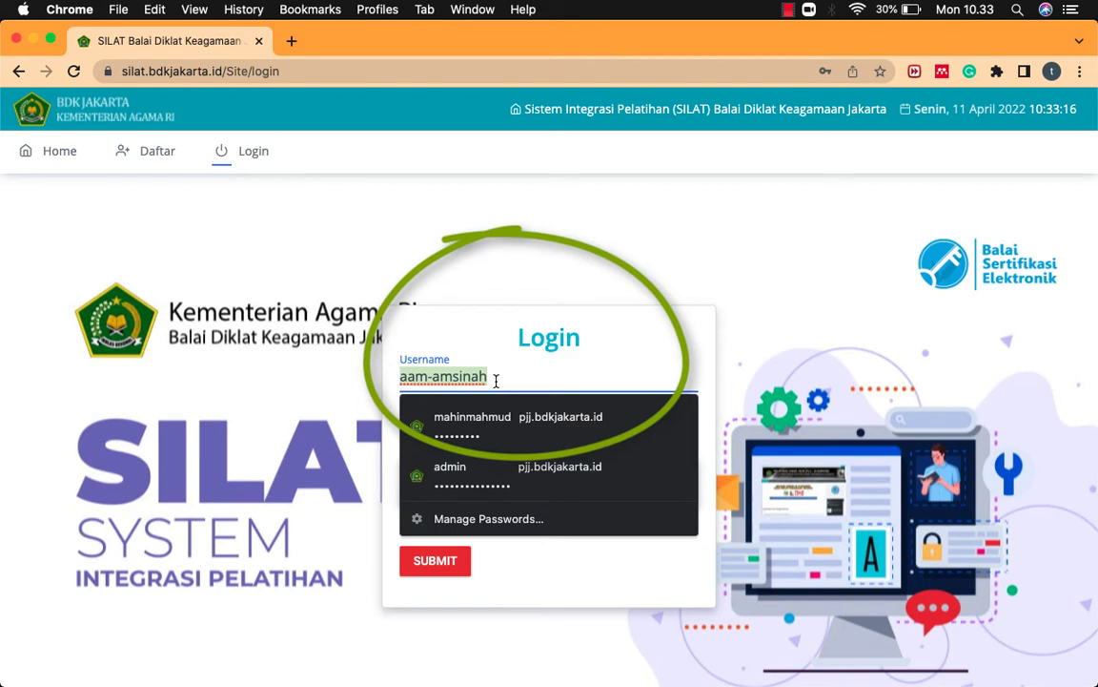
click(282, 343)
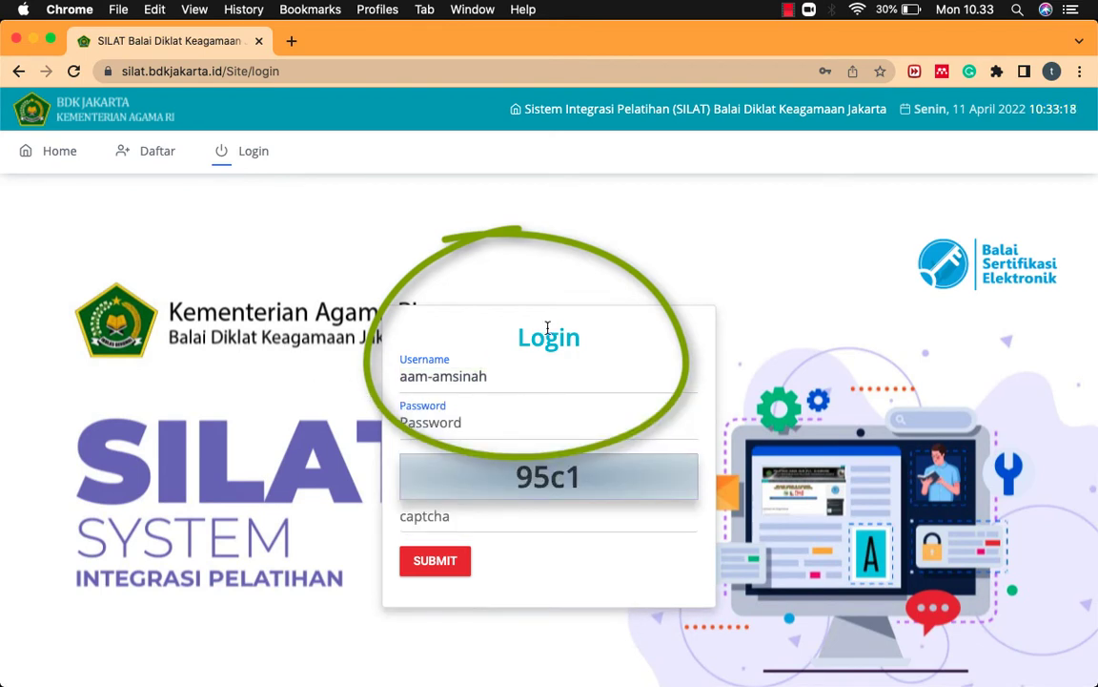
click(437, 422)
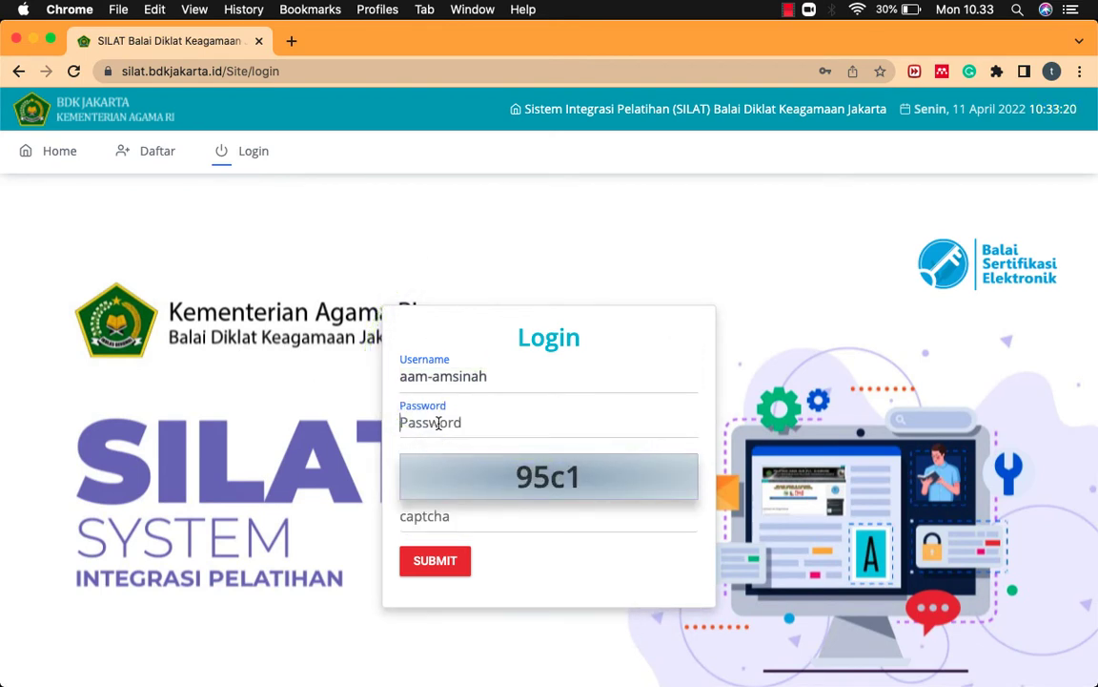
text(a)
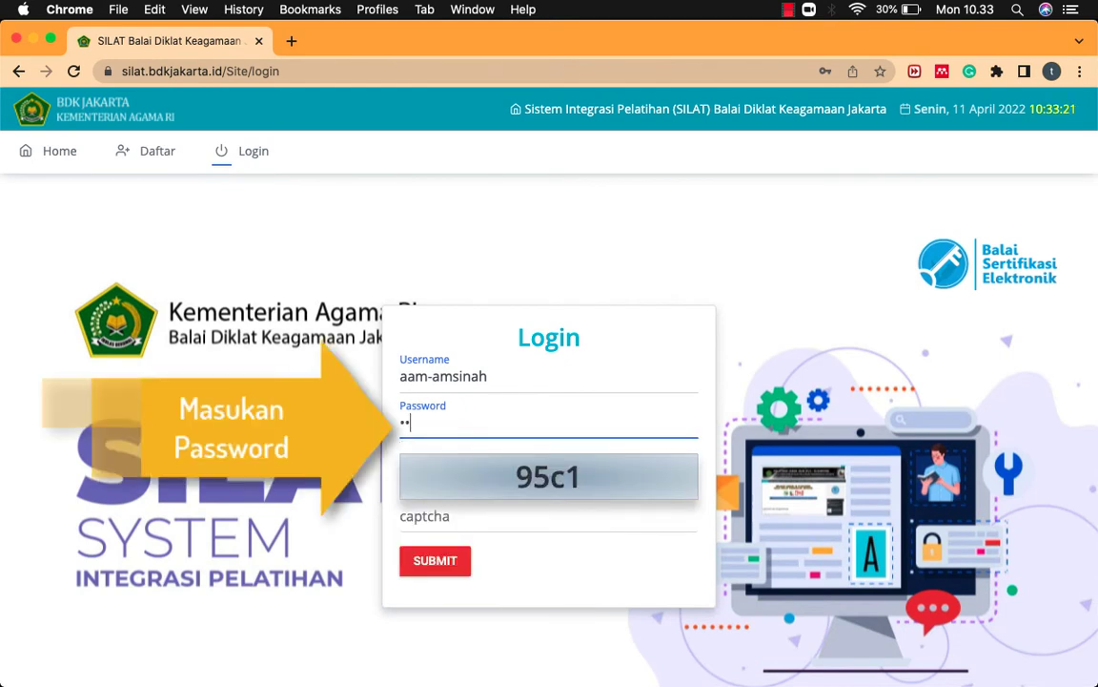
click(437, 522)
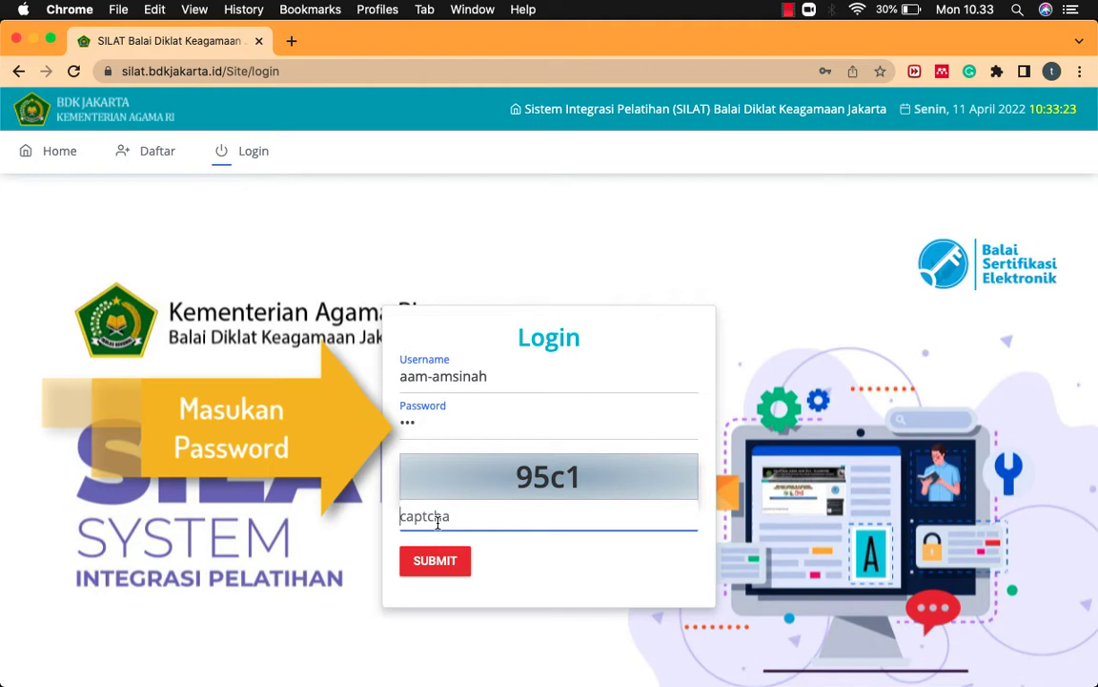
text(95c1)
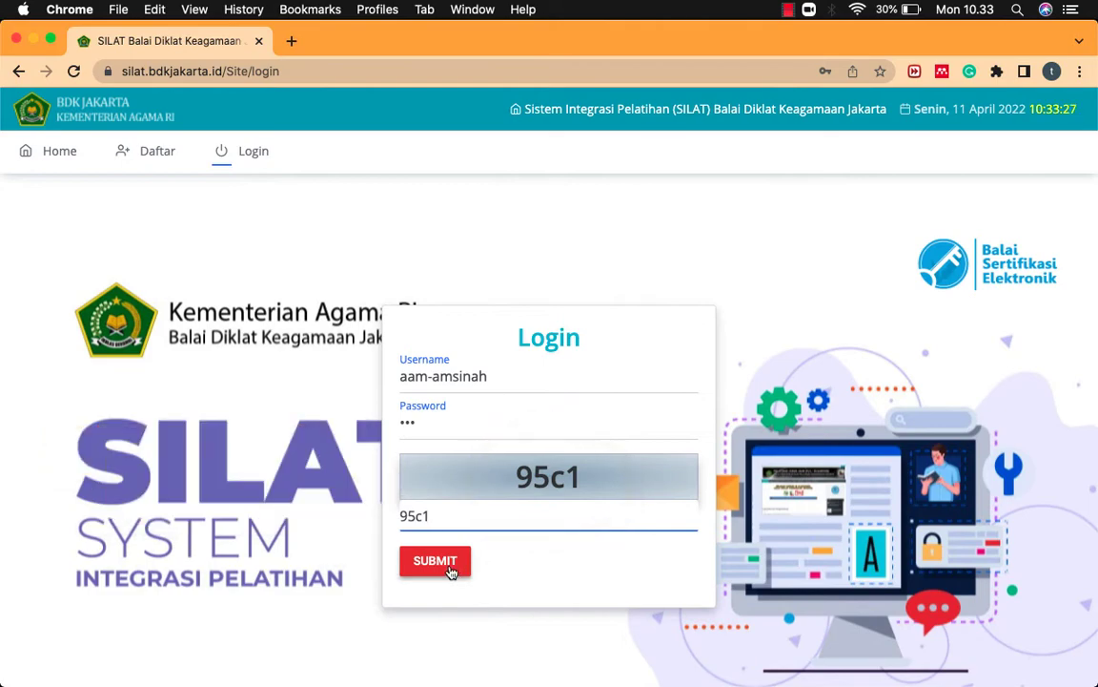
click(451, 567)
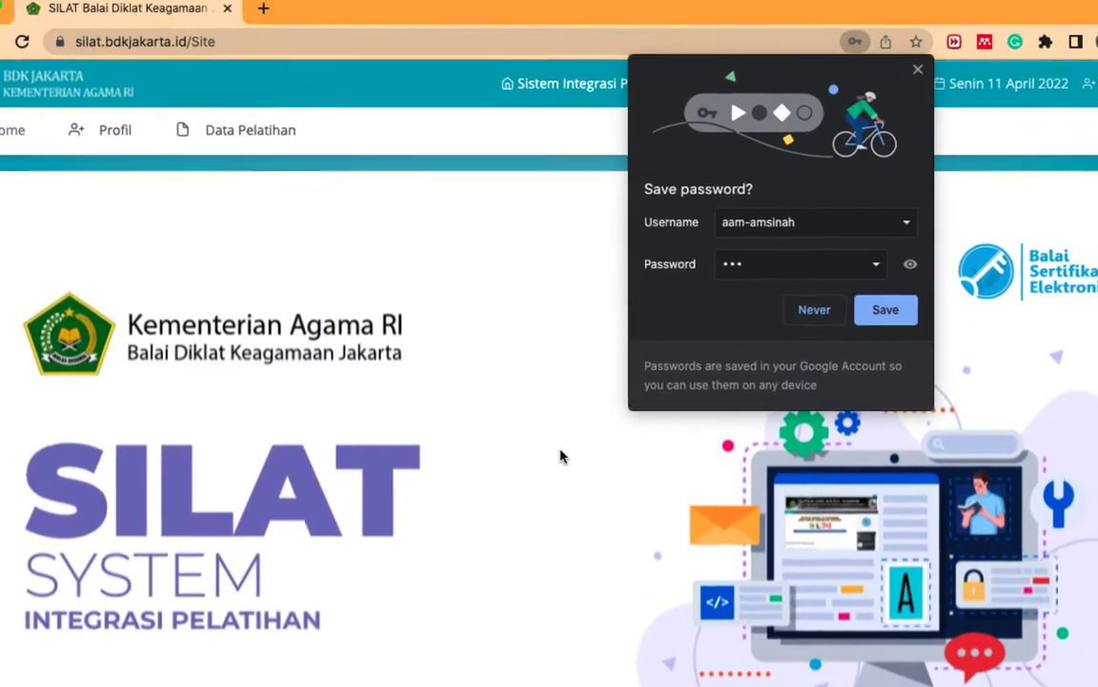
Step: Save the login in Chrome and reach the Profil form via Data Pelatihan's Lengkapi Profil warning
click(896, 310)
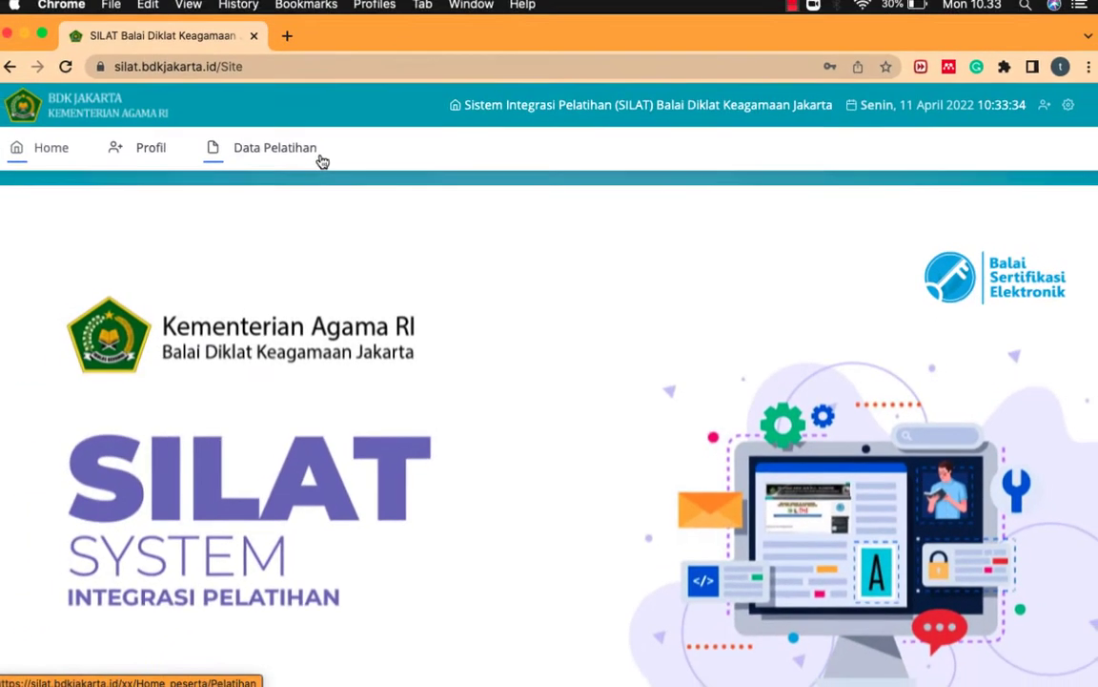
click(300, 143)
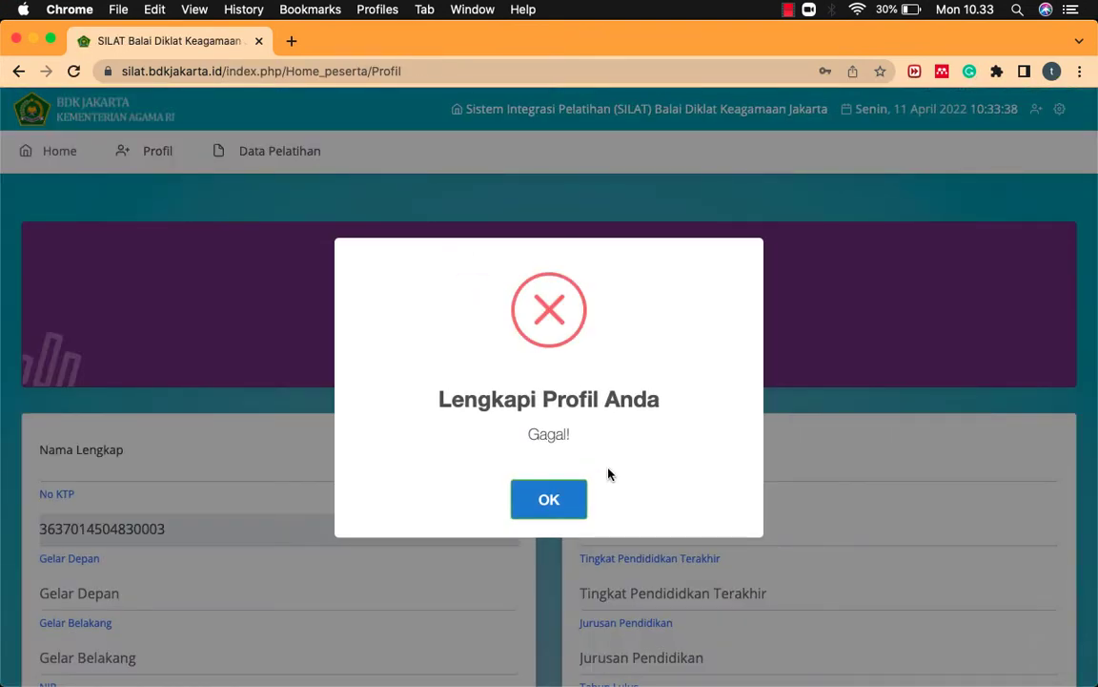
click(549, 499)
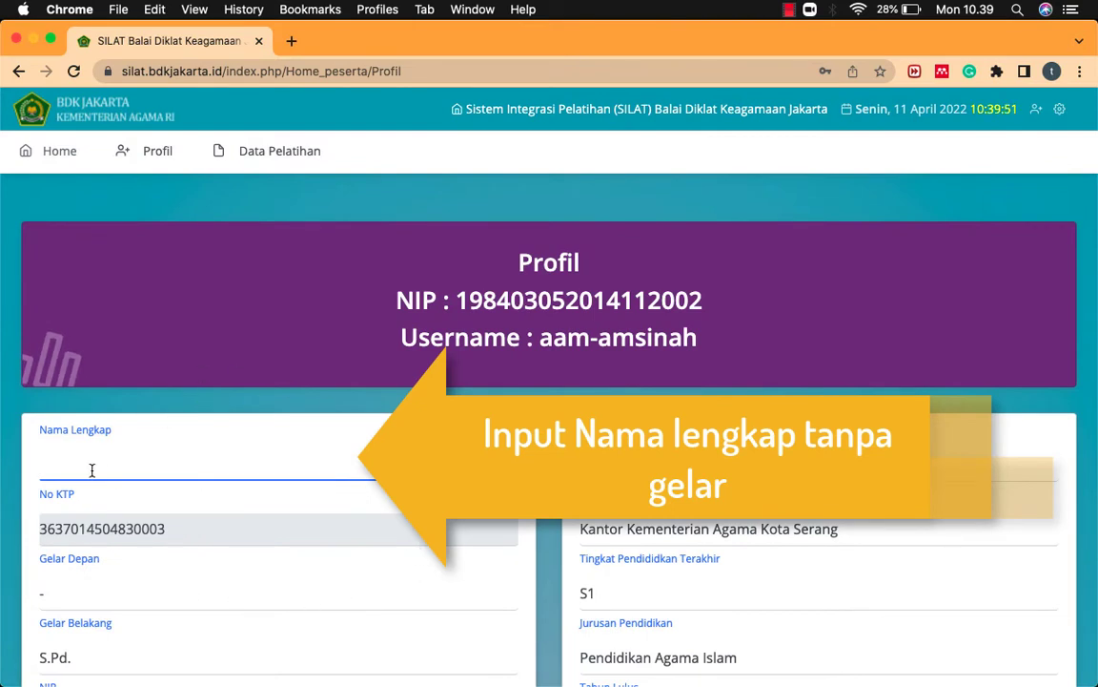
text(mam)
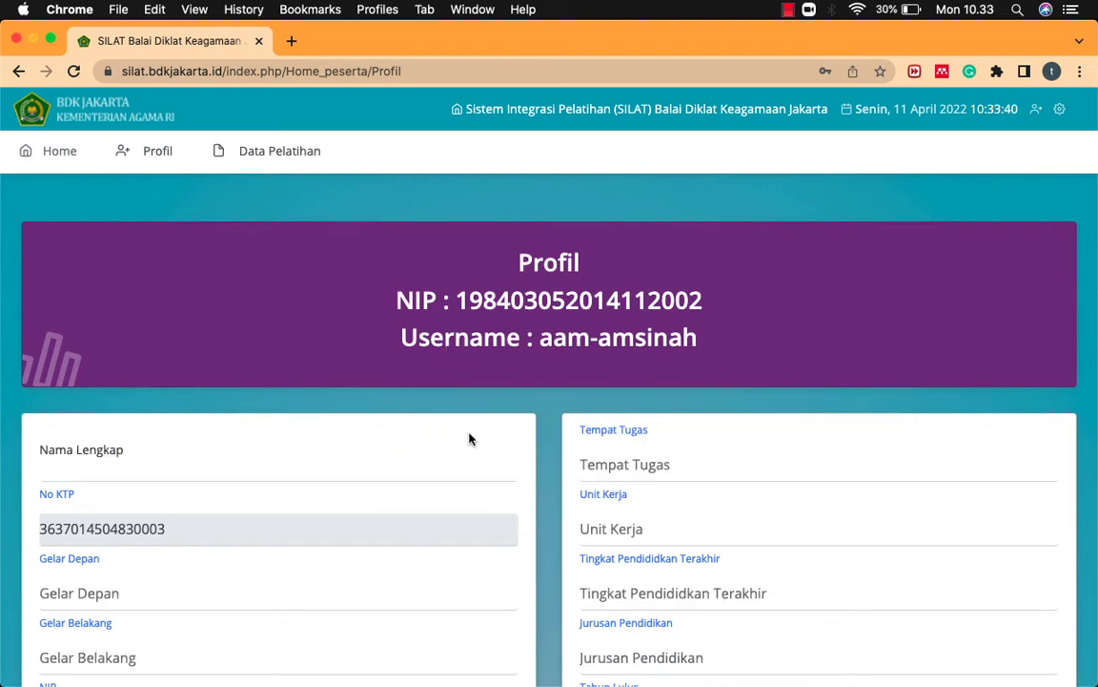
scroll(469, 439, down, 5)
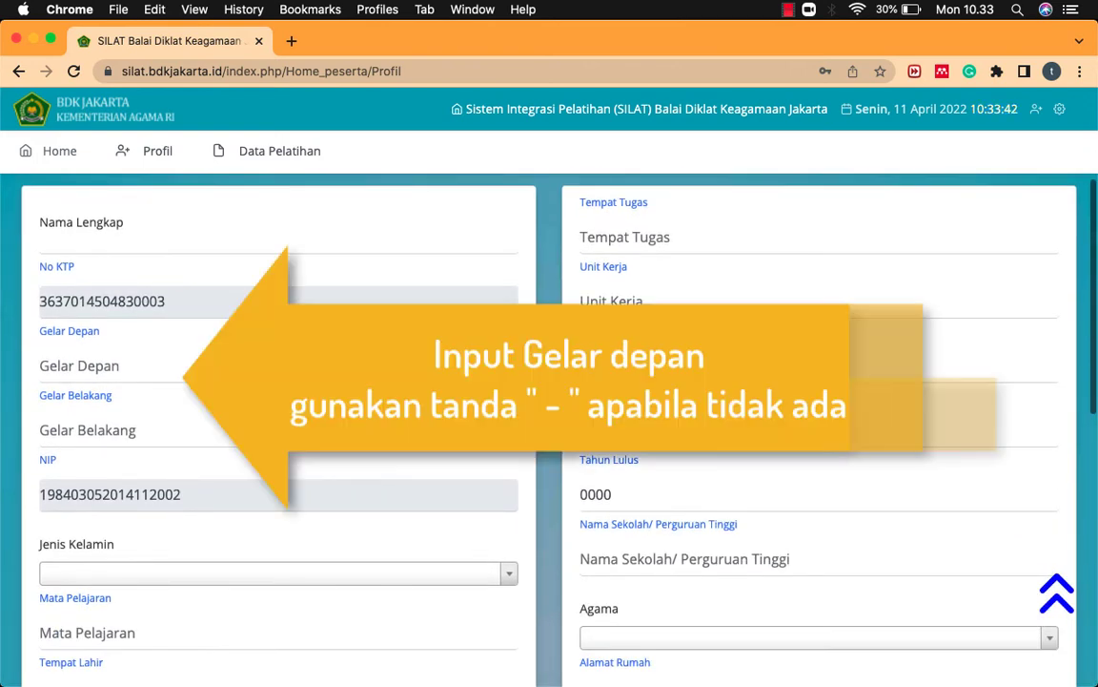
Step: Enter '-' as Gelar Depan and 'S.Pd.' as Gelar Belakang
click(422, 369)
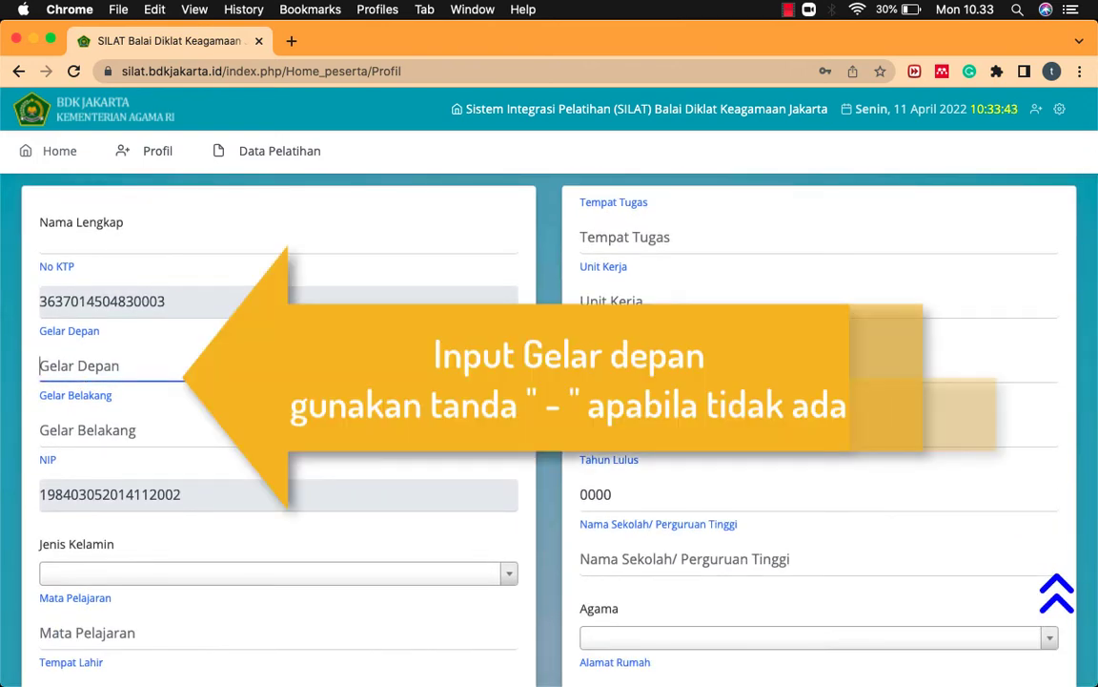
text(-)
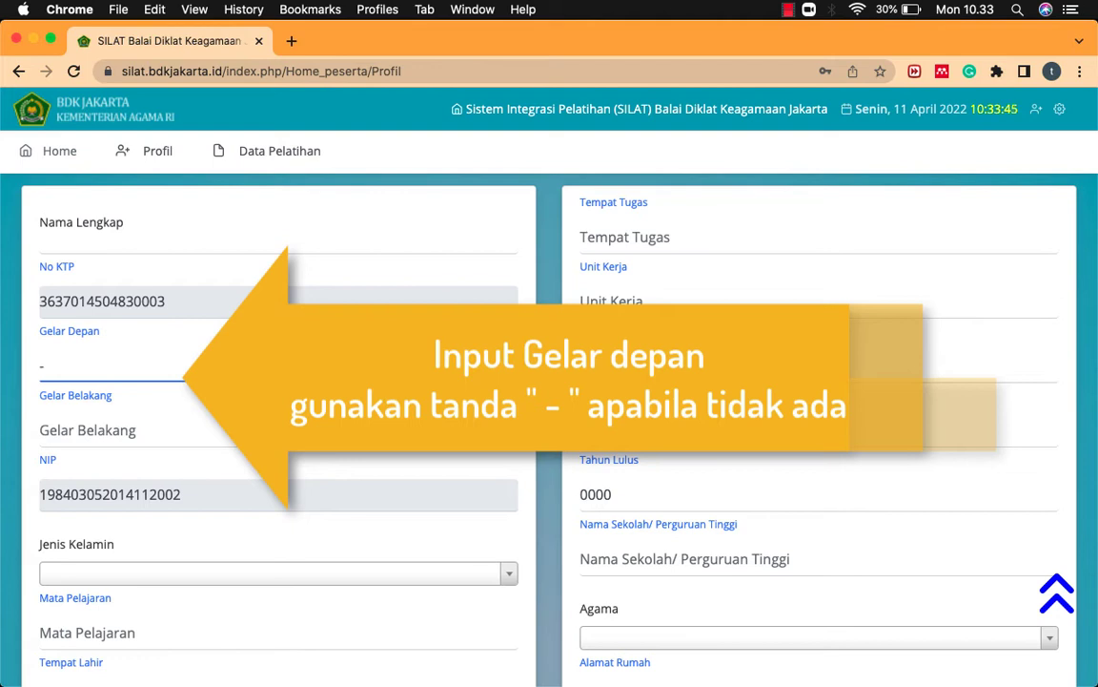
click(136, 431)
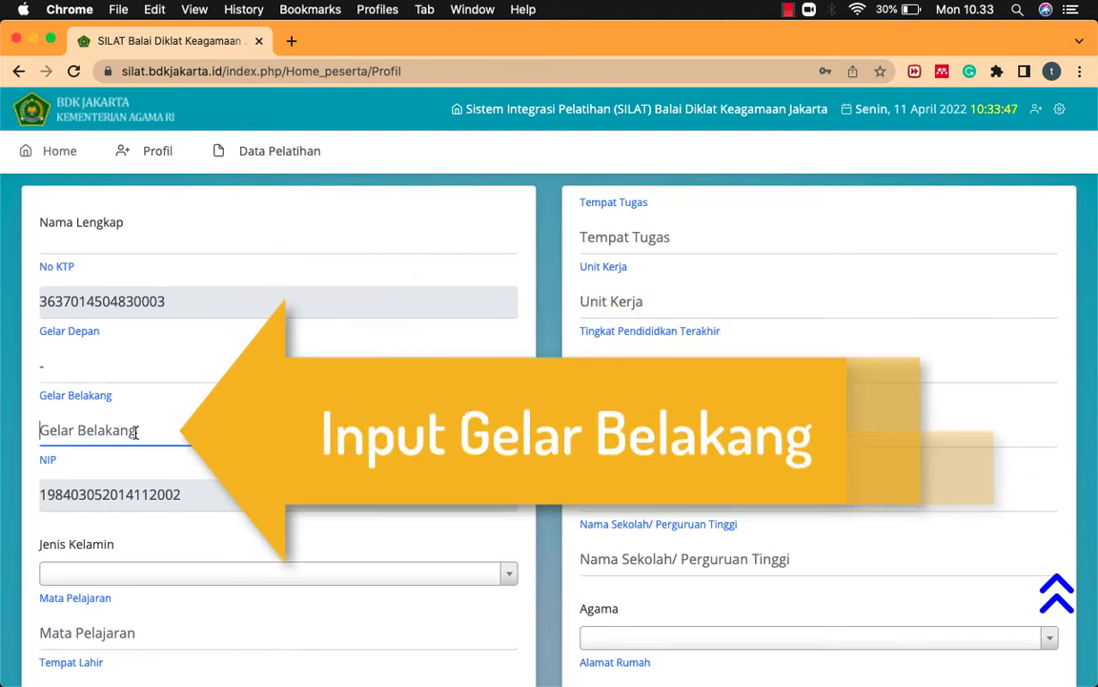
text(S.Pd.)
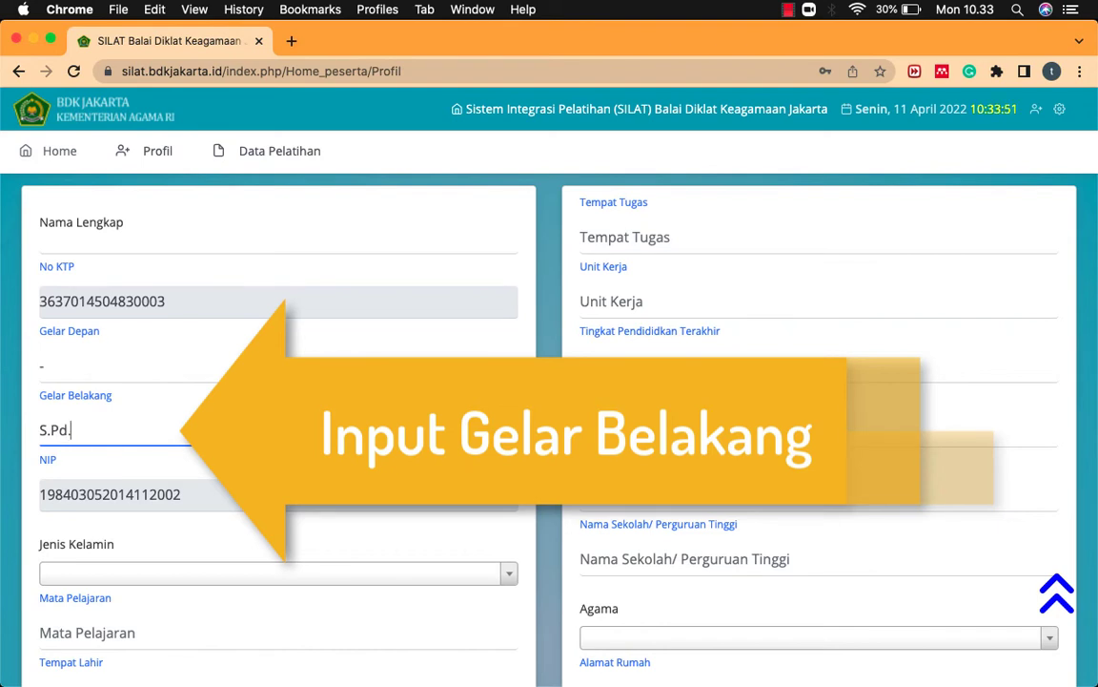
scroll(172, 495, down, 3)
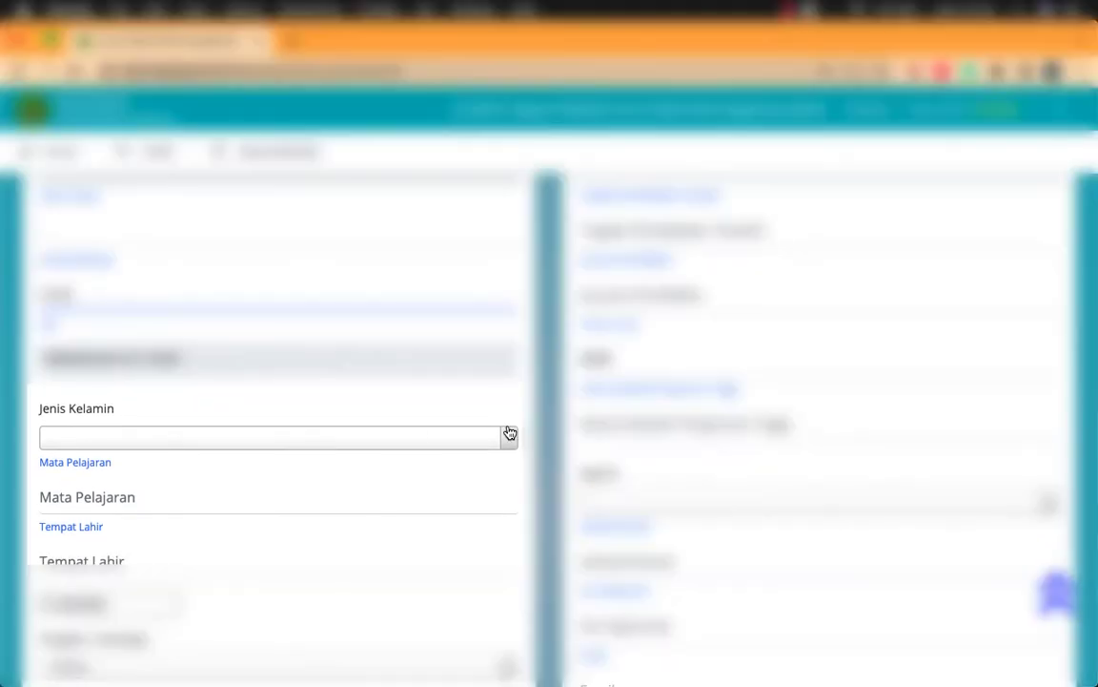
Step: Set Jenis Kelamin to Perempuan and Mata Pelajaran to Pendidikan Agama Islam
click(511, 433)
click(391, 530)
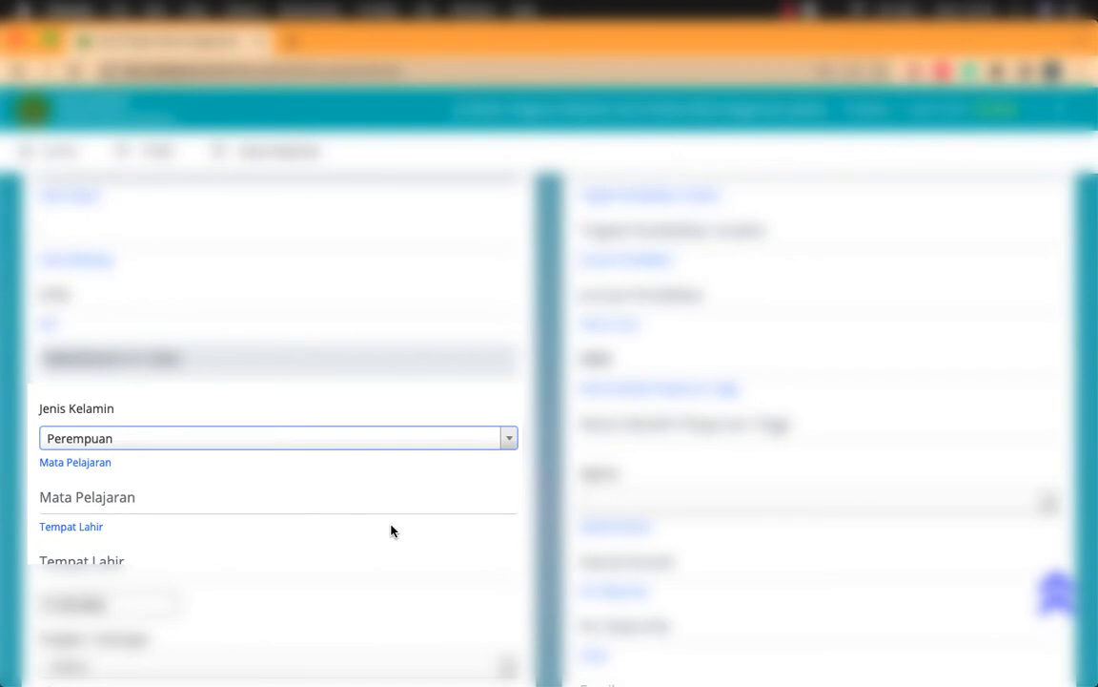
scroll(391, 531, down, 2)
click(259, 365)
text(Pendi)
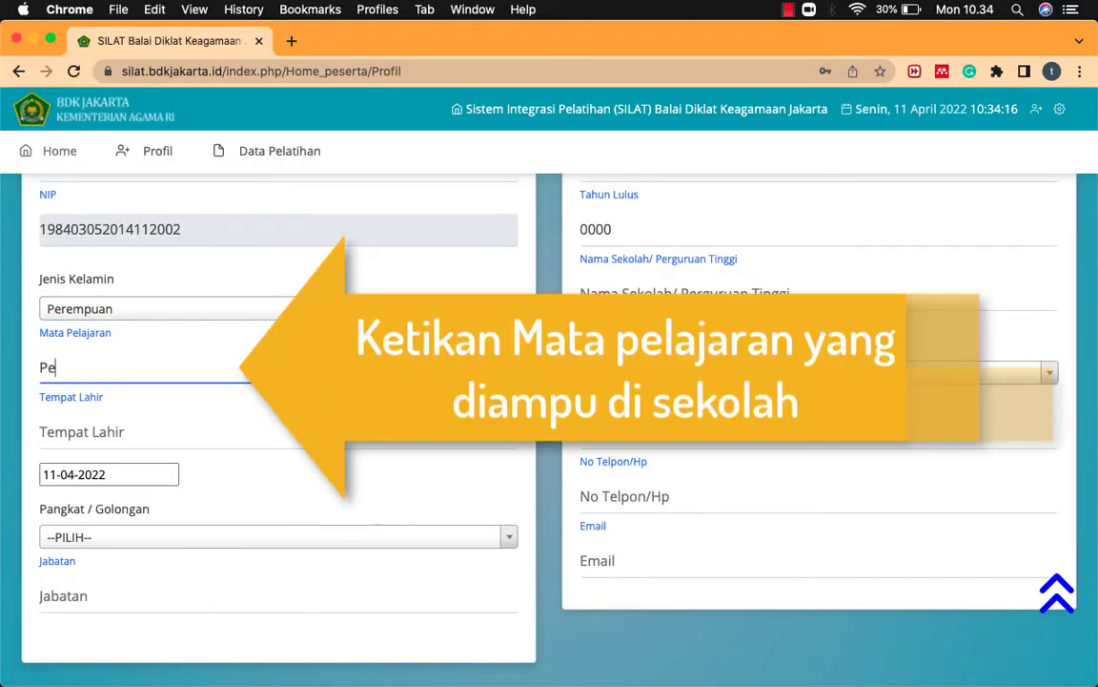
text(dikan Agama Islam)
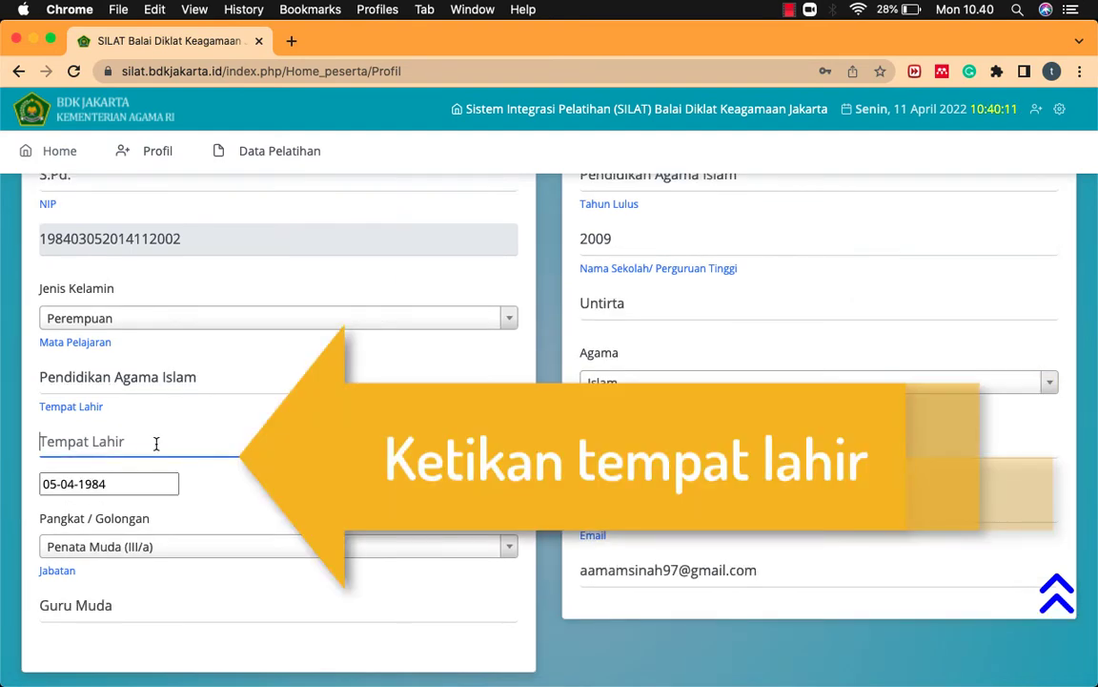
text(Le)
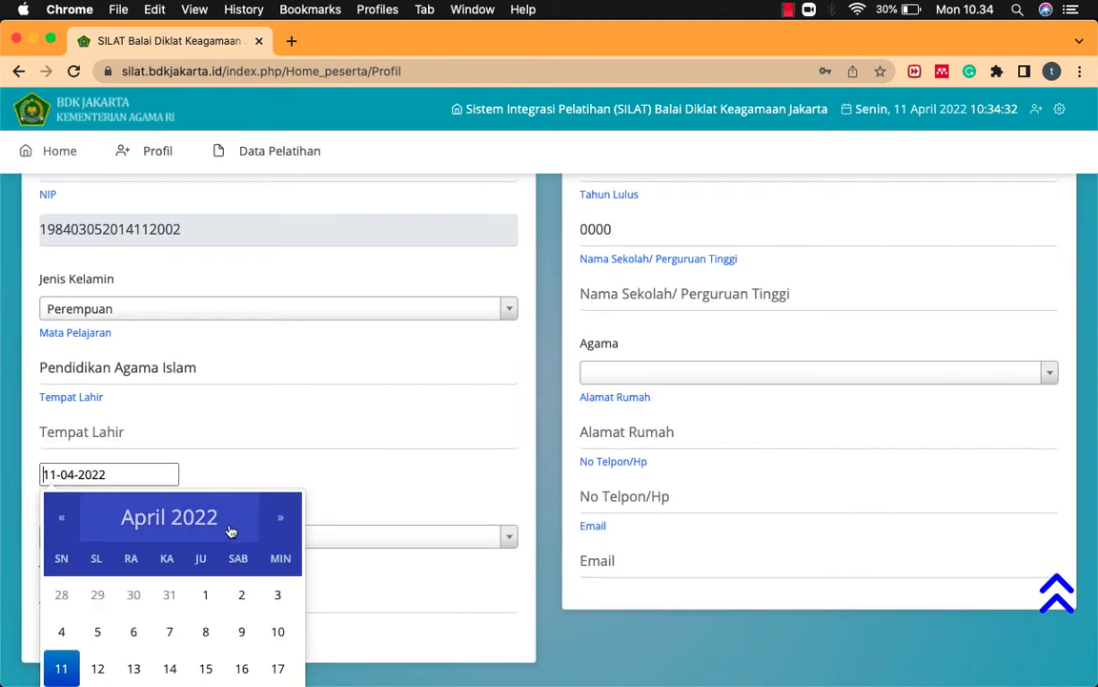
Step: Pick 5 April 1984 as the birth date in the calendar
click(222, 522)
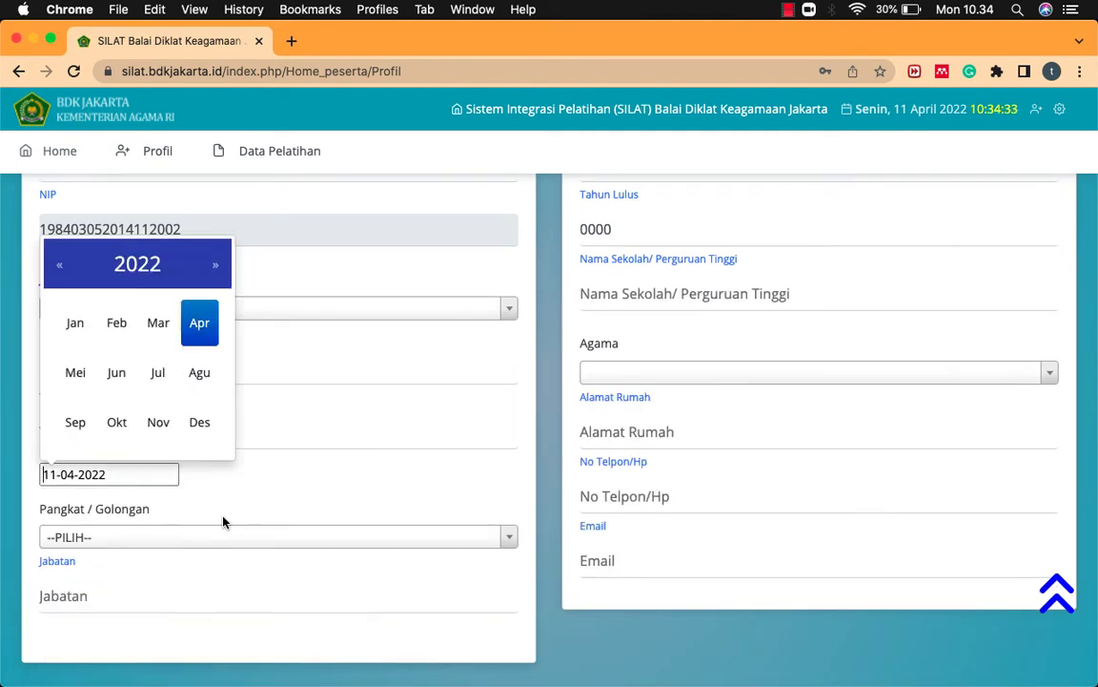
click(59, 266)
click(60, 267)
click(96, 266)
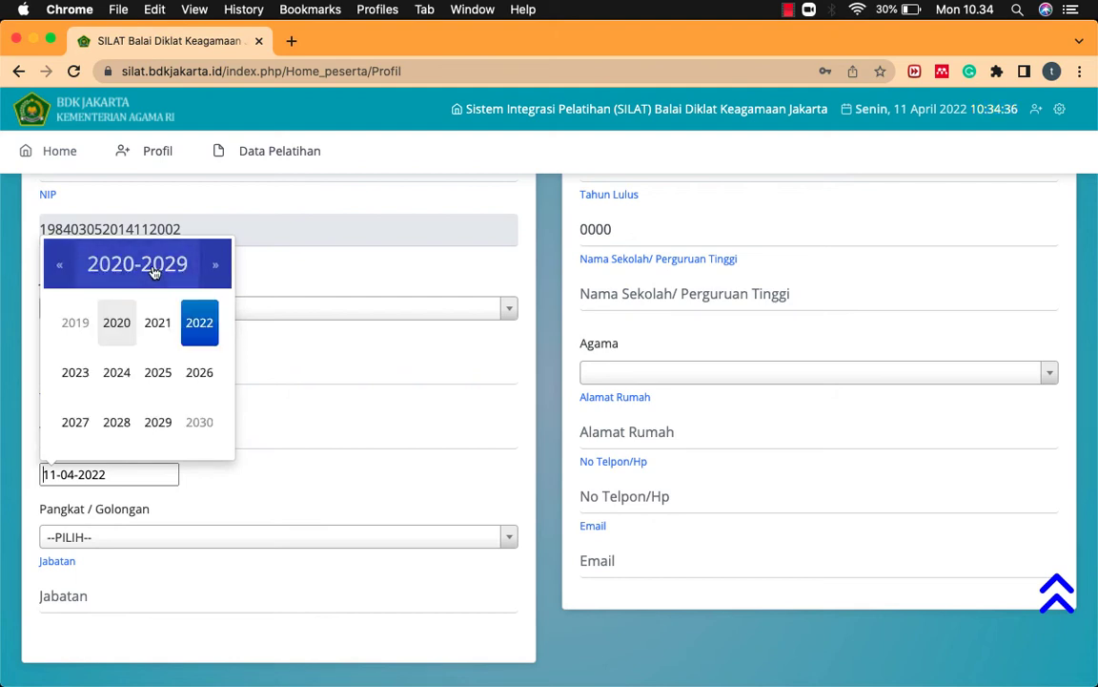
click(60, 266)
click(61, 267)
click(61, 267)
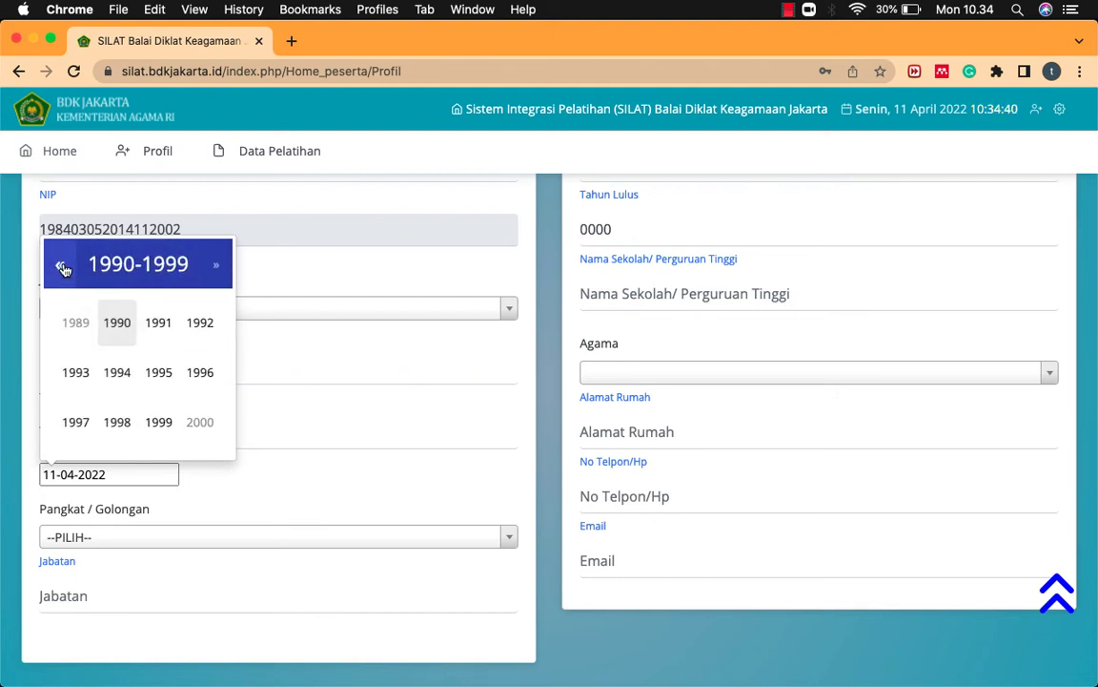
click(62, 267)
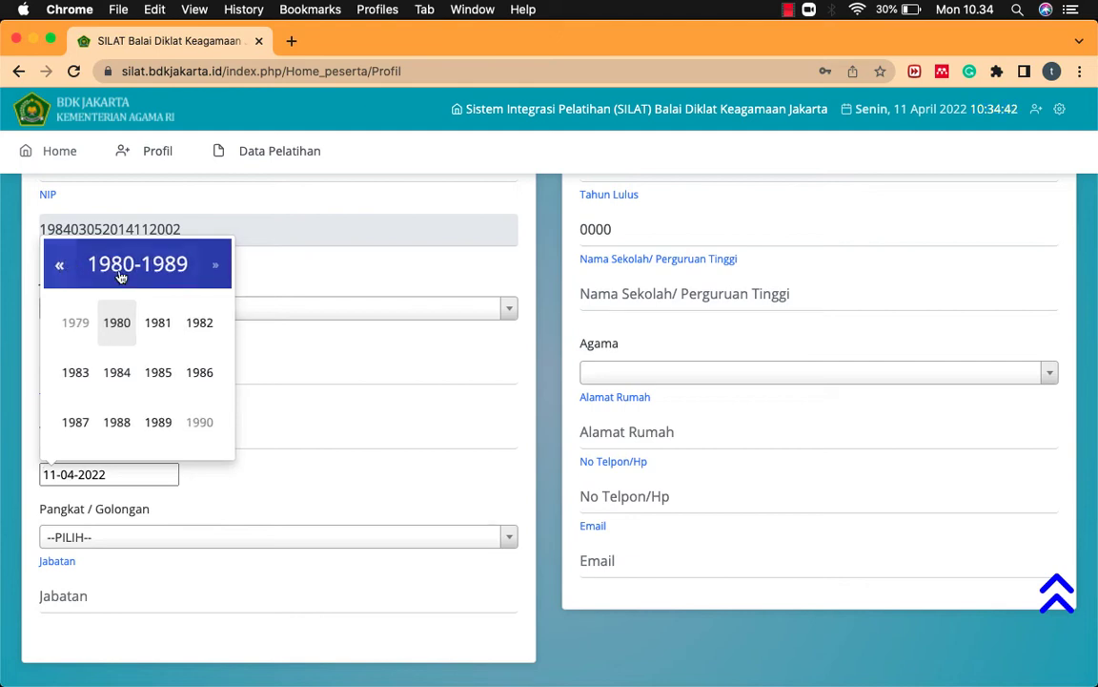
click(117, 373)
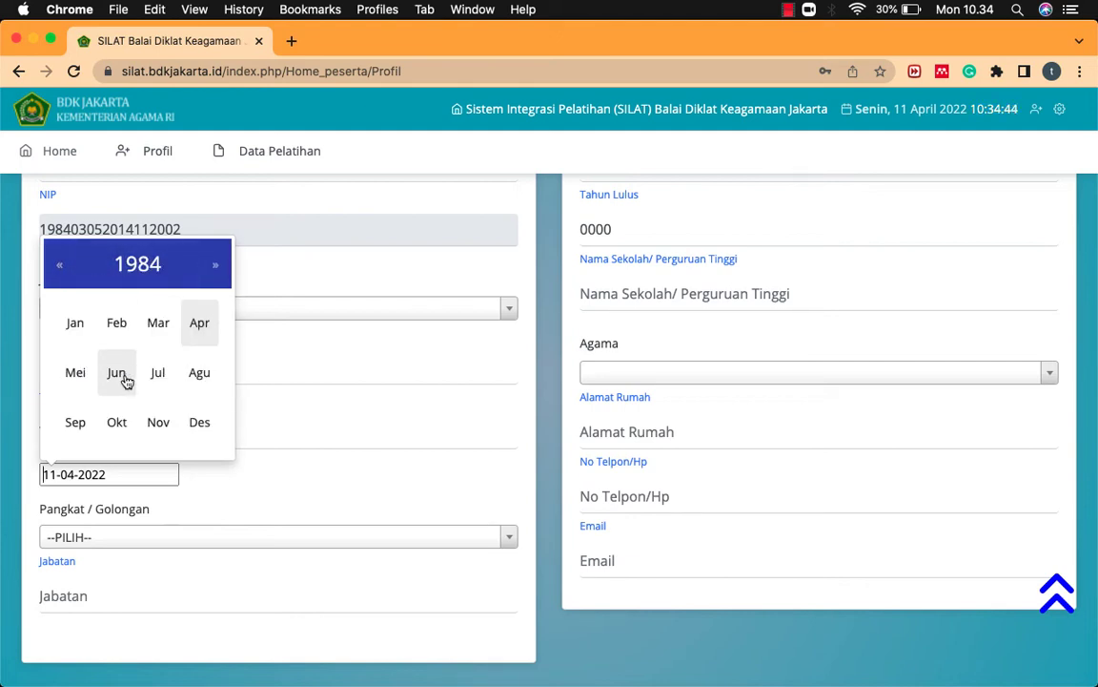
click(199, 324)
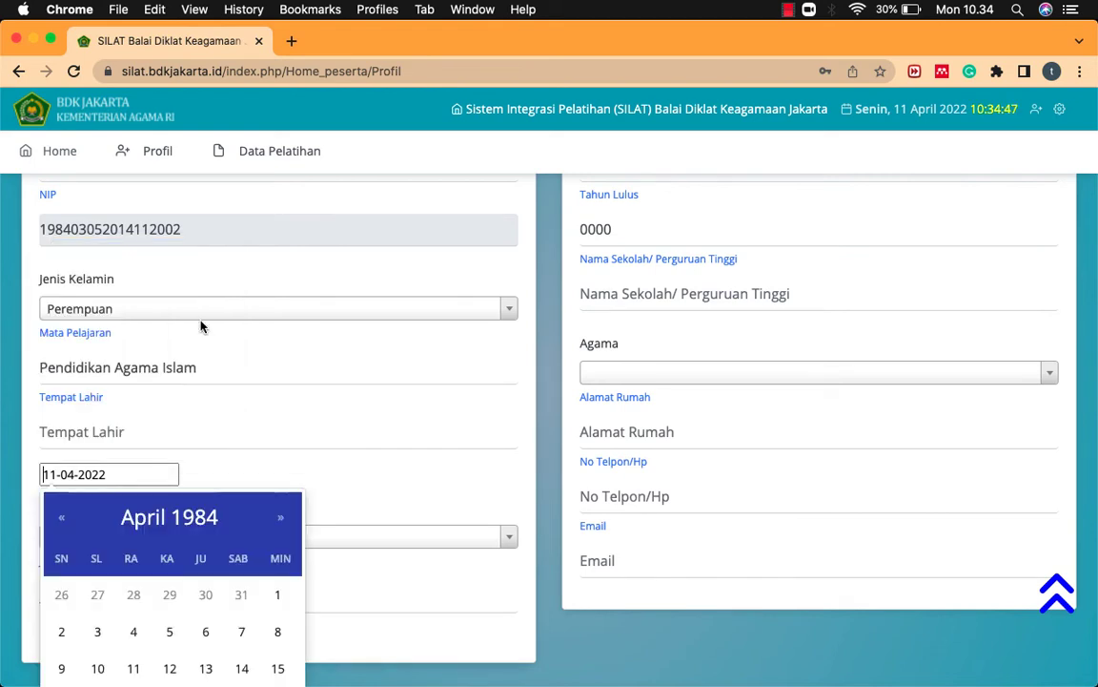
click(168, 633)
scroll(240, 434, down, 3)
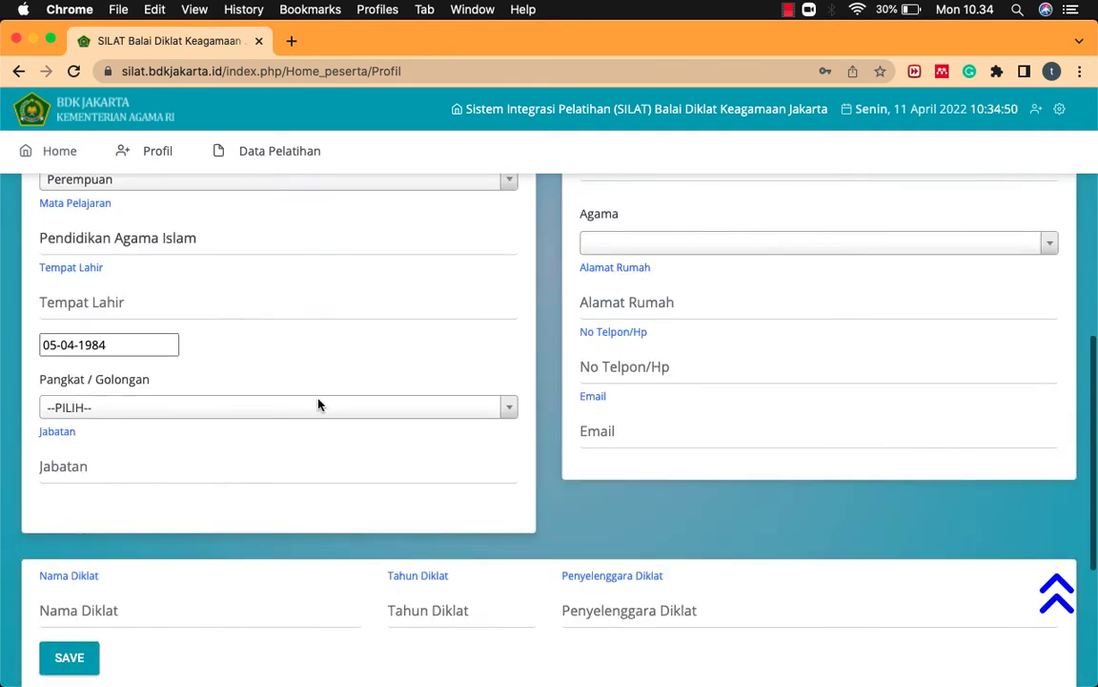
Step: Choose Penata Muda (III/a) as Pangkat / Golongan and enter 'Guru Muda' as Jabatan
click(510, 412)
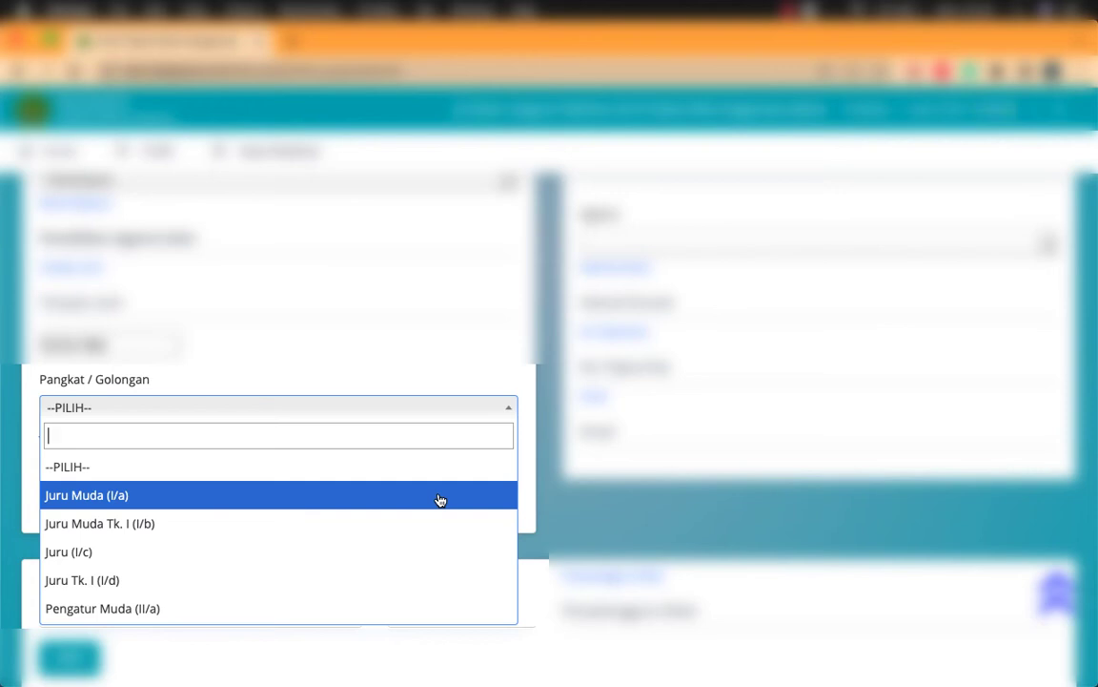
scroll(432, 532, down, 5)
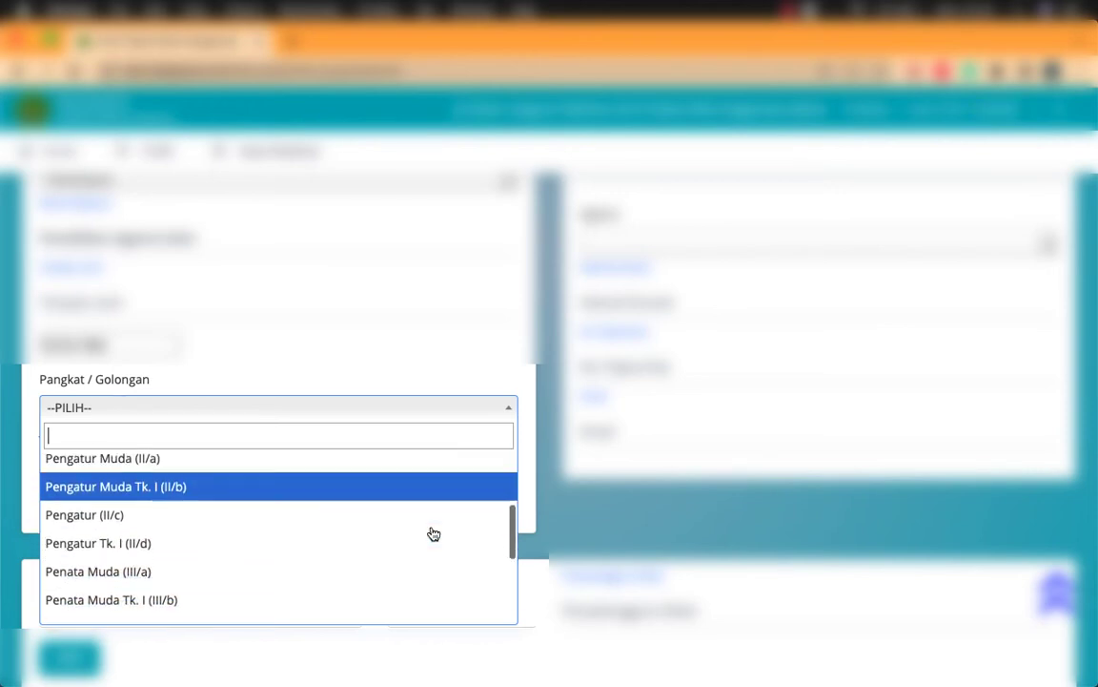
click(358, 505)
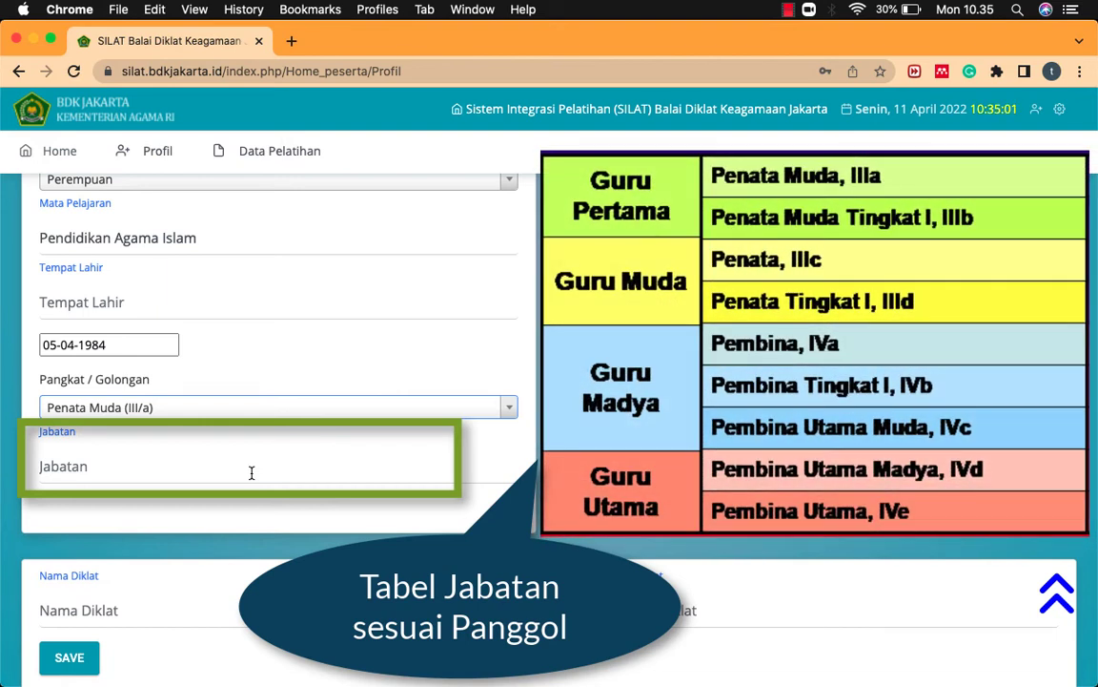
click(251, 473)
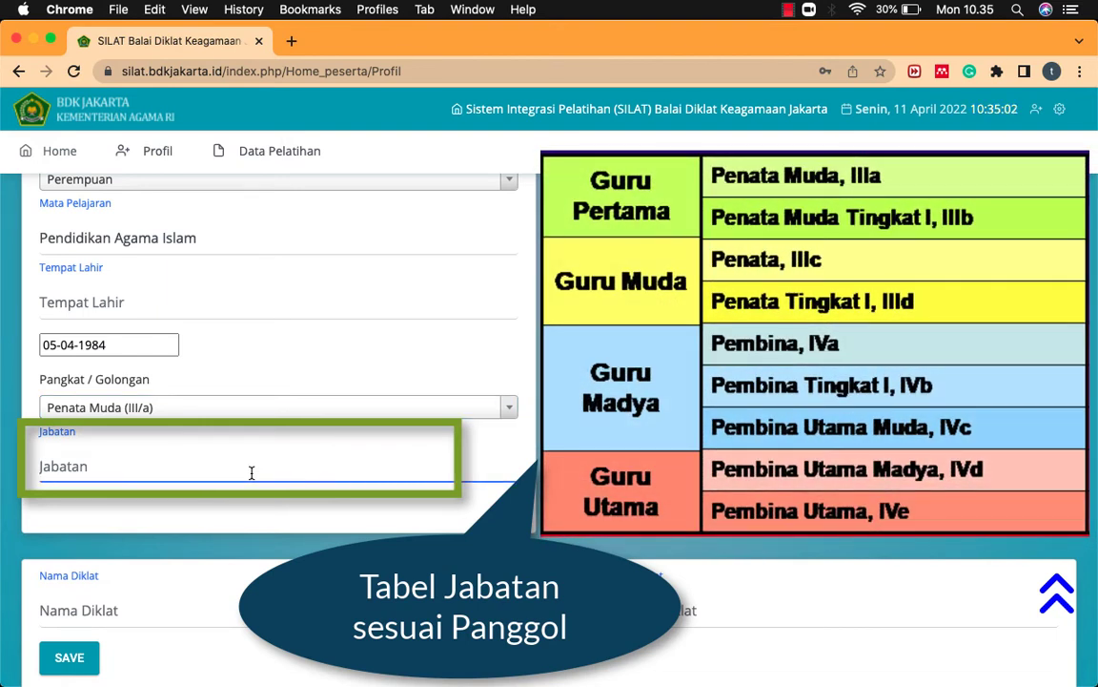
text(g)
key(BackSpace)
key(BackSpace)
text(Guru Muda)
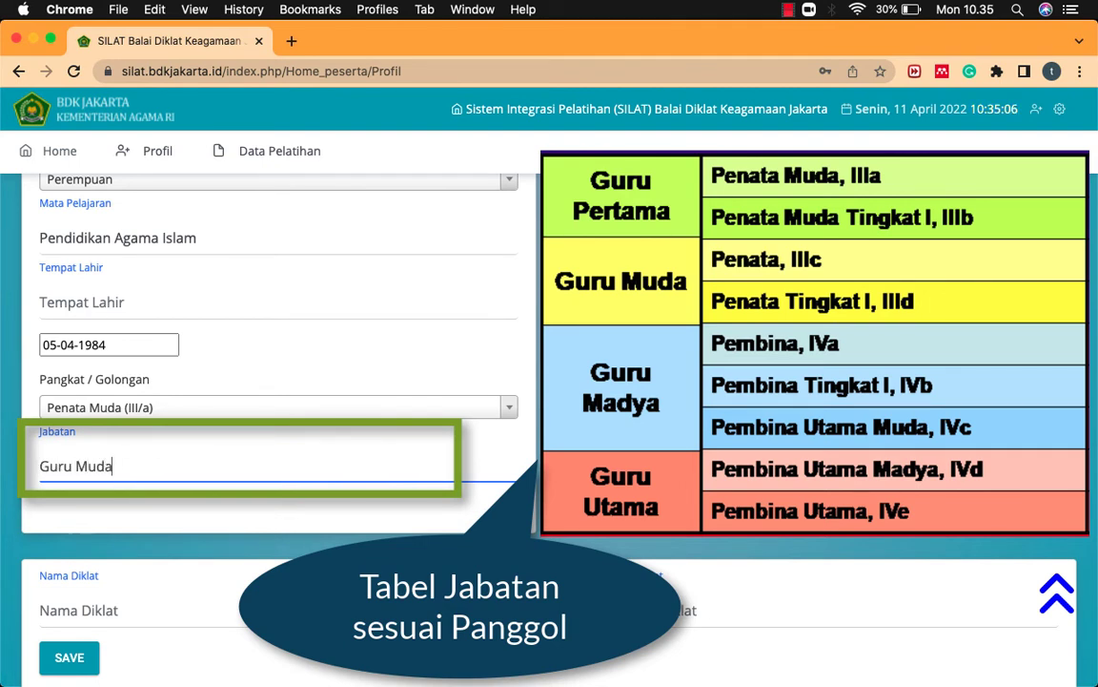
scroll(454, 409, up, 5)
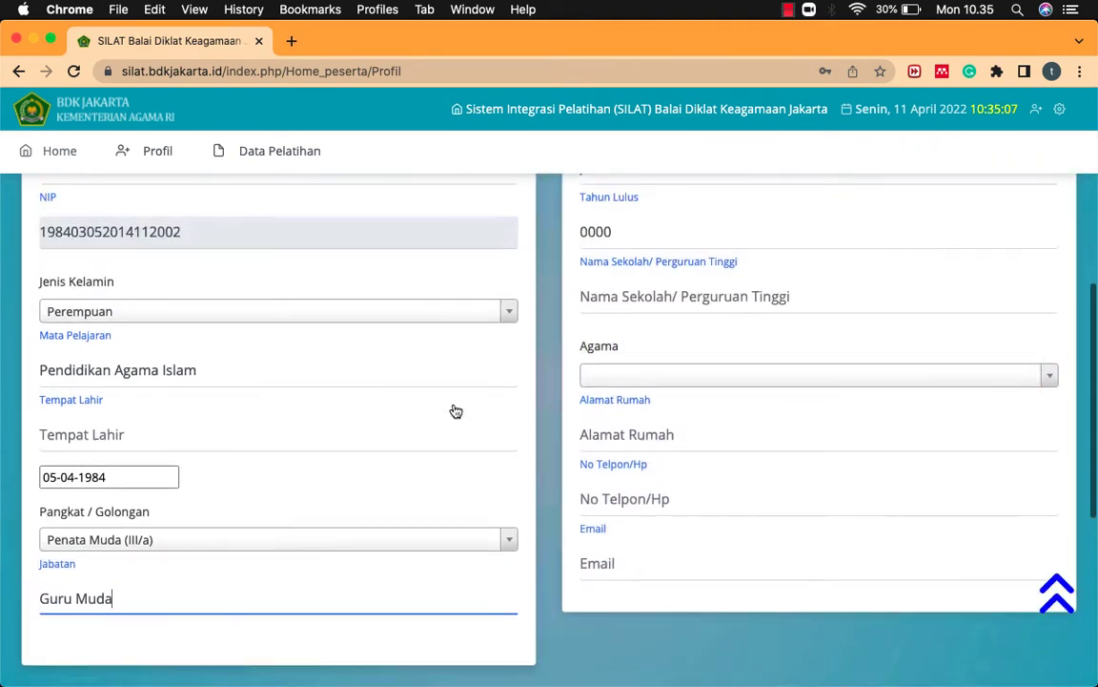
Step: Enter MTs N 1 Kota Serang as Tempat Tugas and Kantor Kementerian Agama Kota Serang as Unit Kerja
scroll(454, 409, up, 3)
click(630, 350)
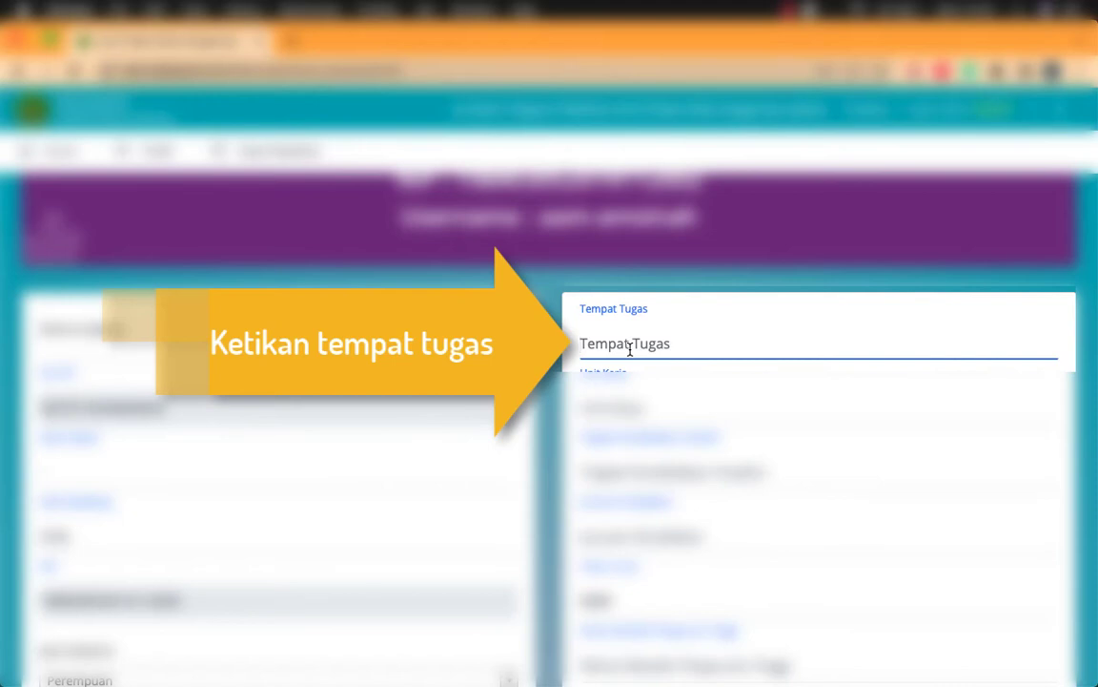
text(Mt)
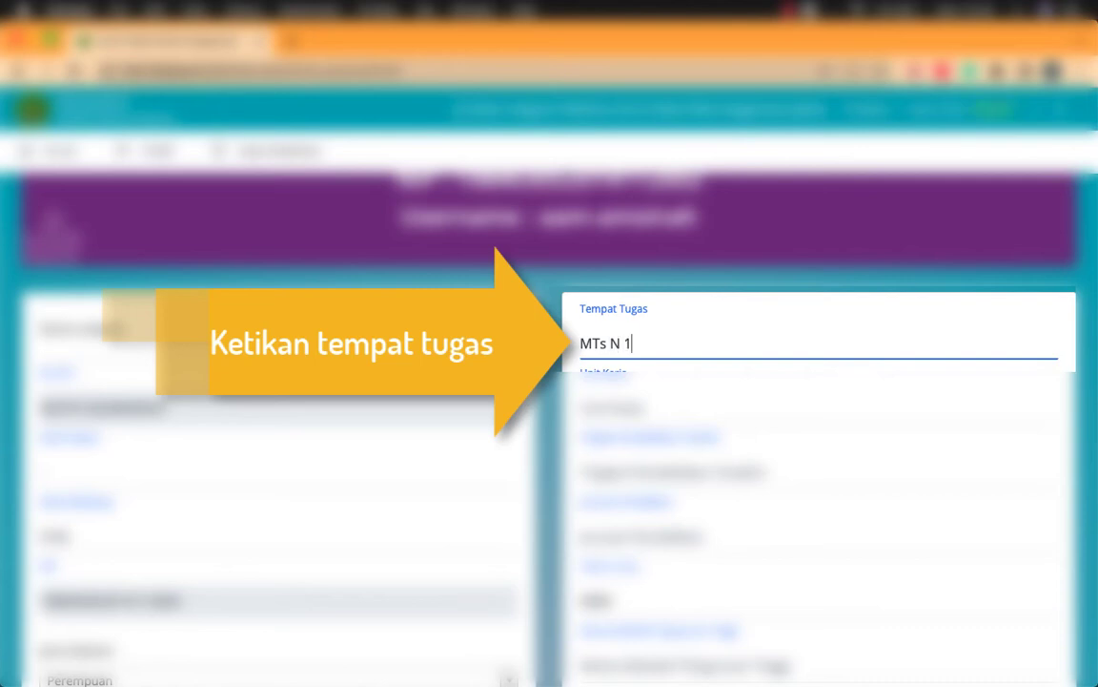
text(s N 1 Kota Serang)
key(Tab)
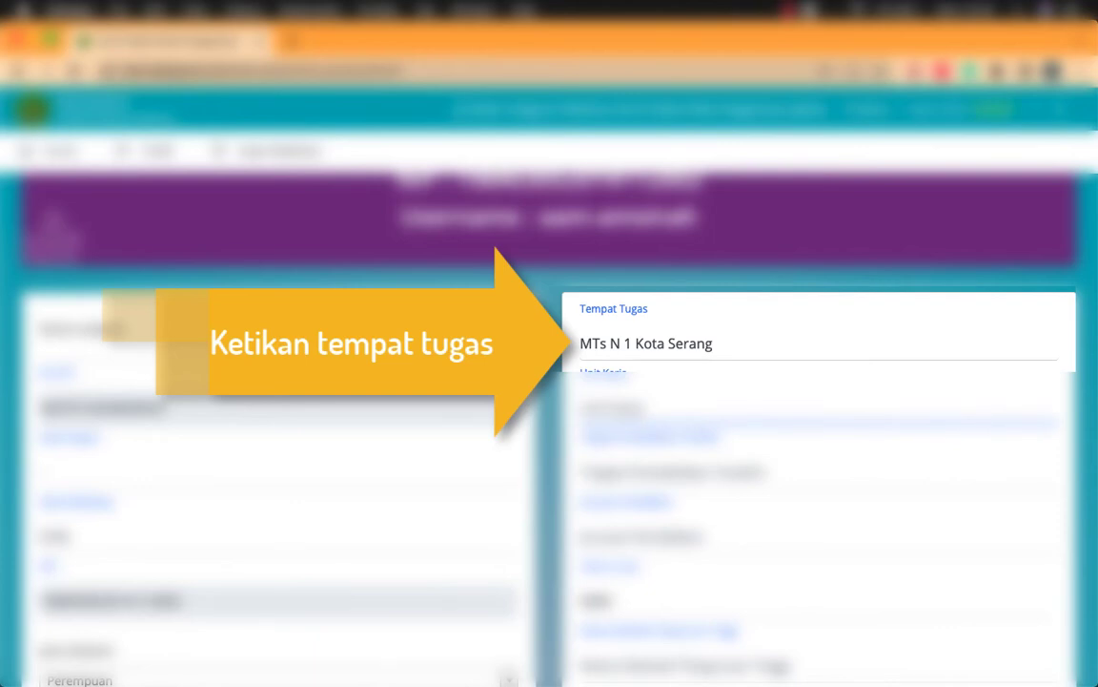
text(Kantor Kementa)
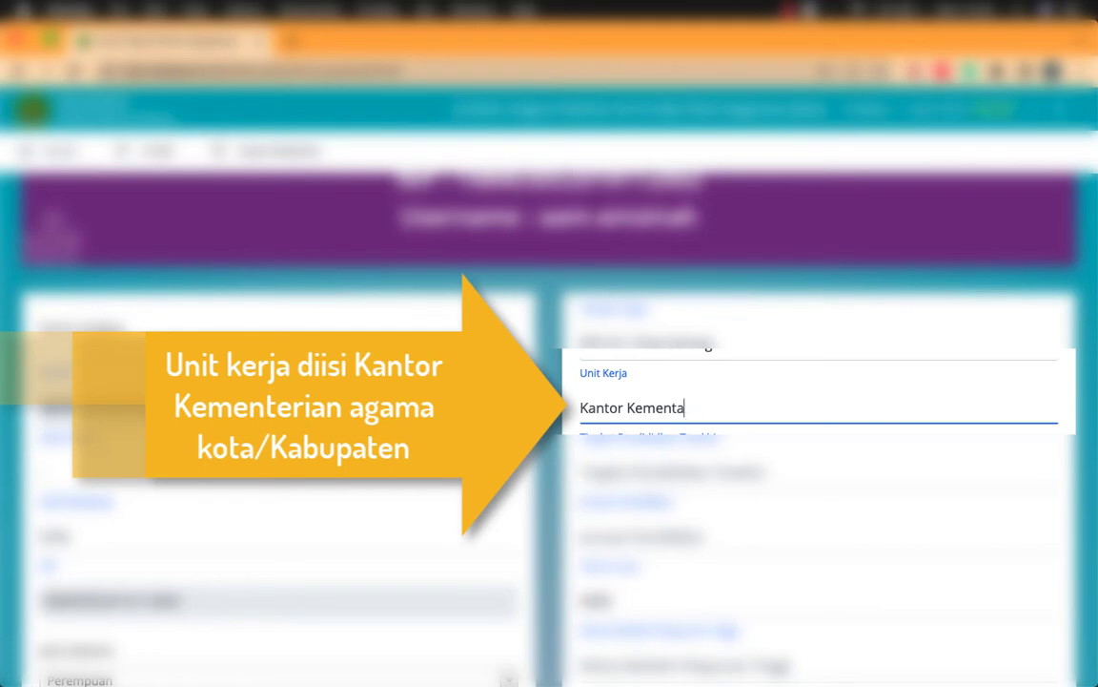
text(rweian Agama Kota Serang)
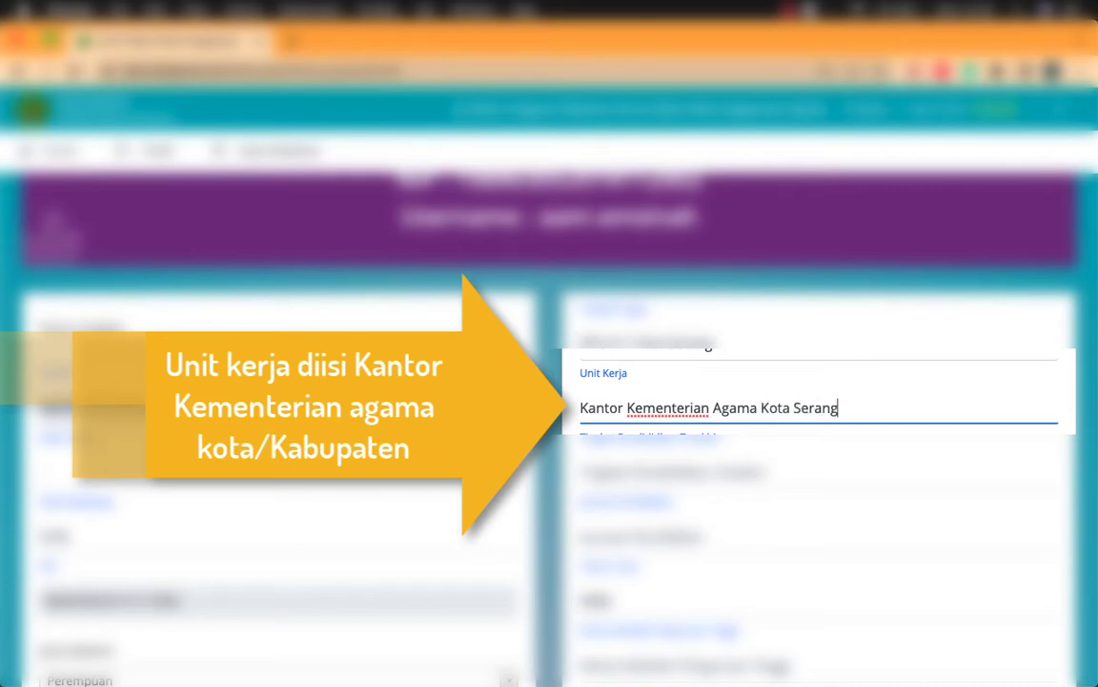
Step: Enter S1 as Tingkat Pendidikan Terakhir
click(673, 472)
text(S)
key(BackSpace)
text(S1)
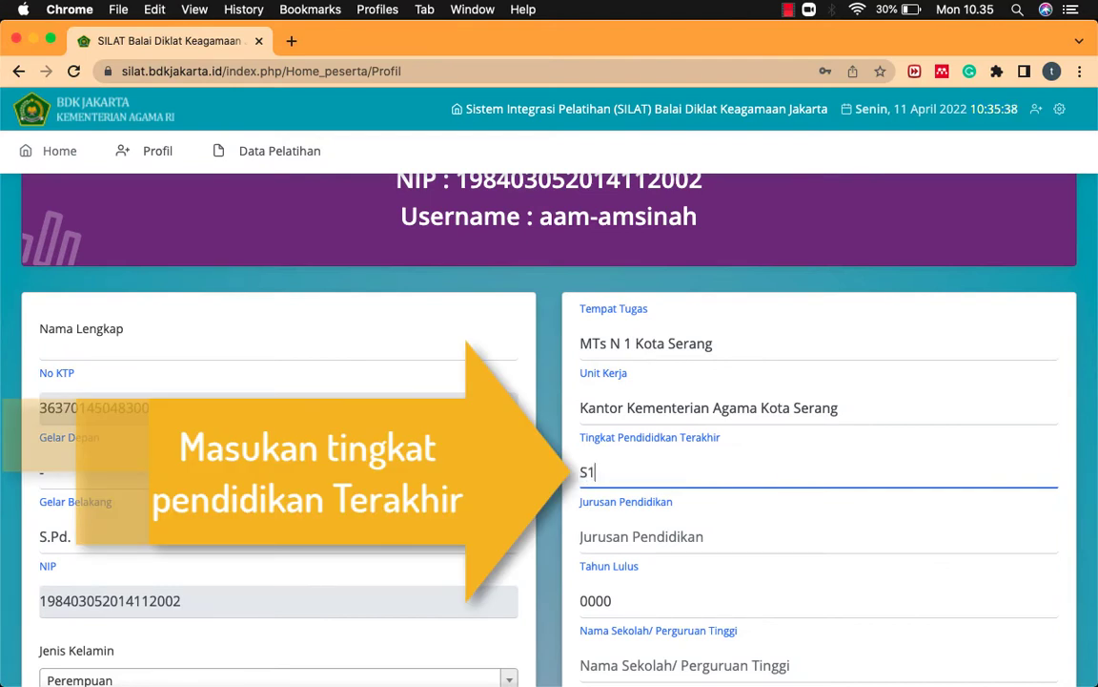
Step: Enter Pendidikan Agama Islam as Jurusan Pendidikan
click(657, 536)
scroll(572, 553, down, 3)
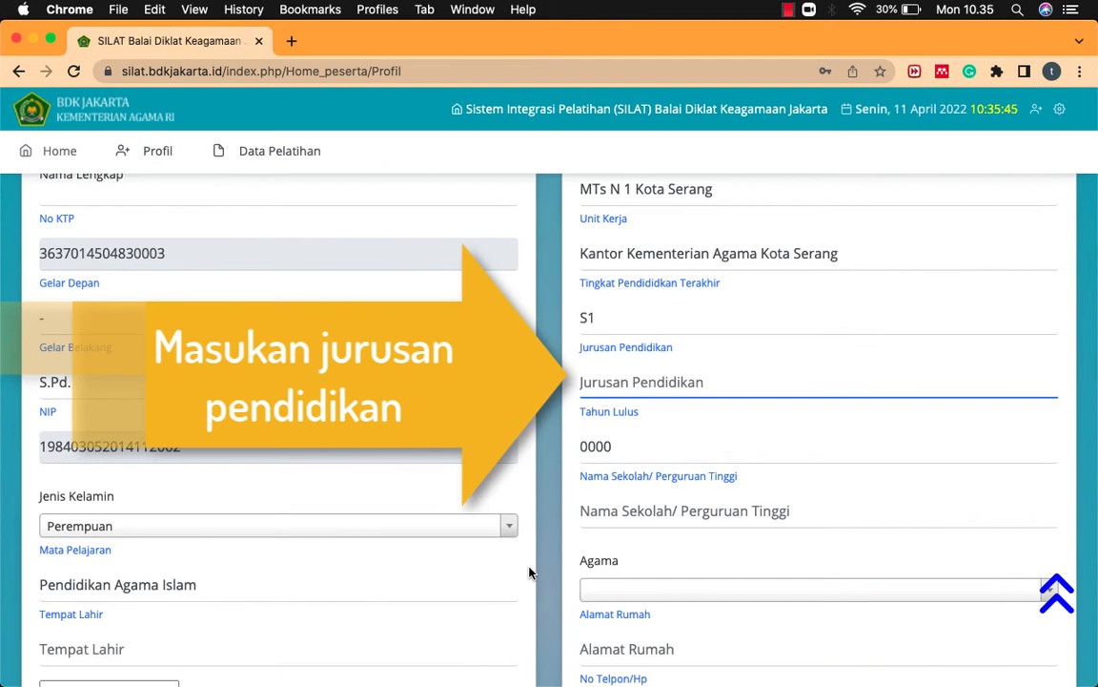
text(Pendidi)
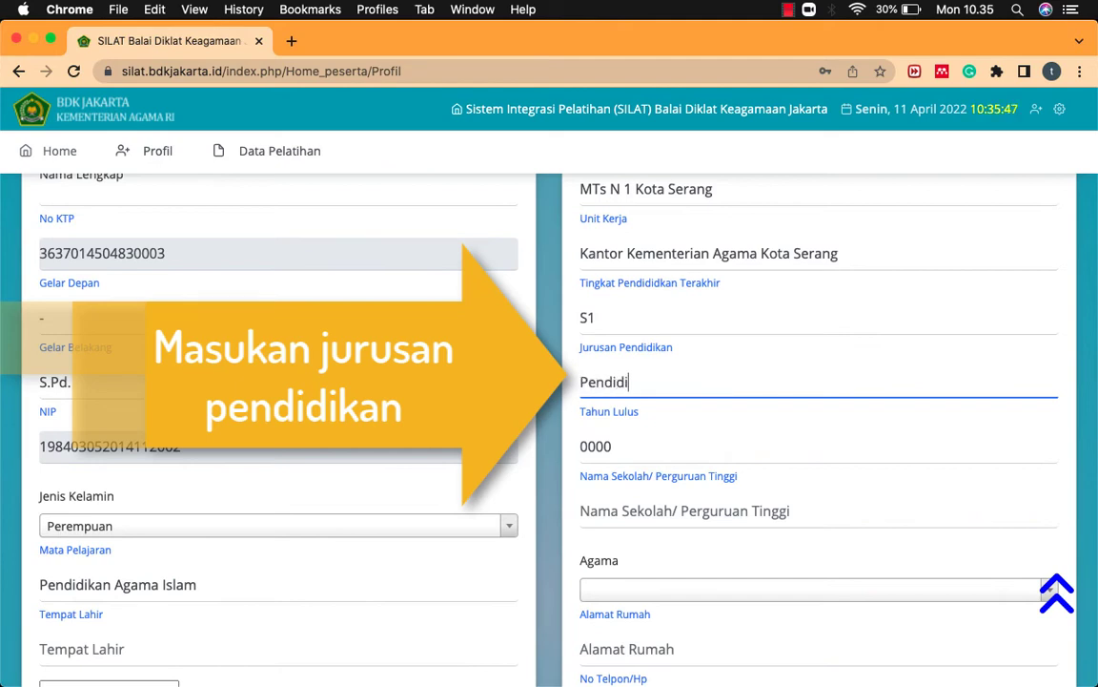
text(kan Agama Islah)
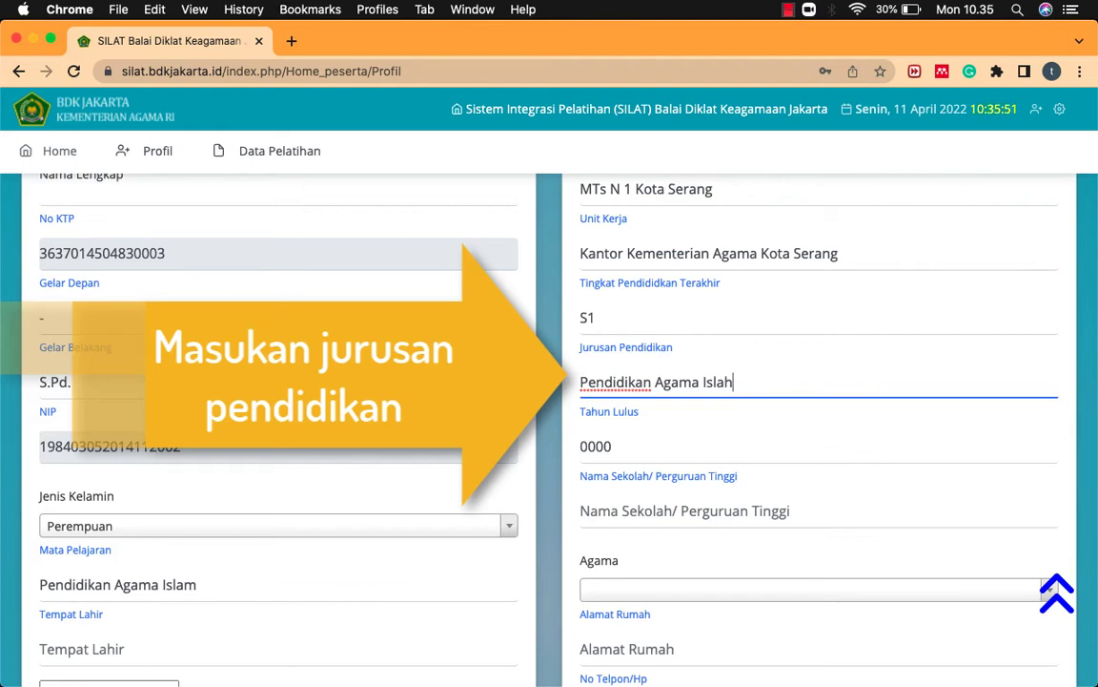
key(BackSpace)
text(m)
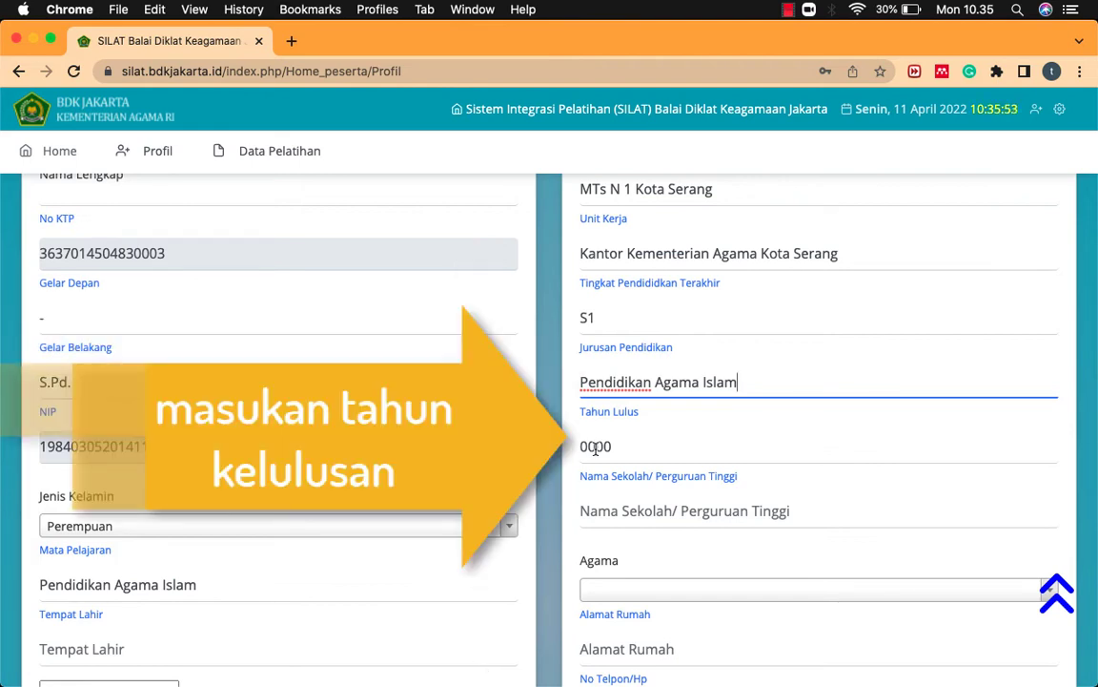
Step: Set Tahun Lulus to 2009 and the school/university name to Untirta
double_click(595, 446)
text(2009)
scroll(610, 592, down, 2)
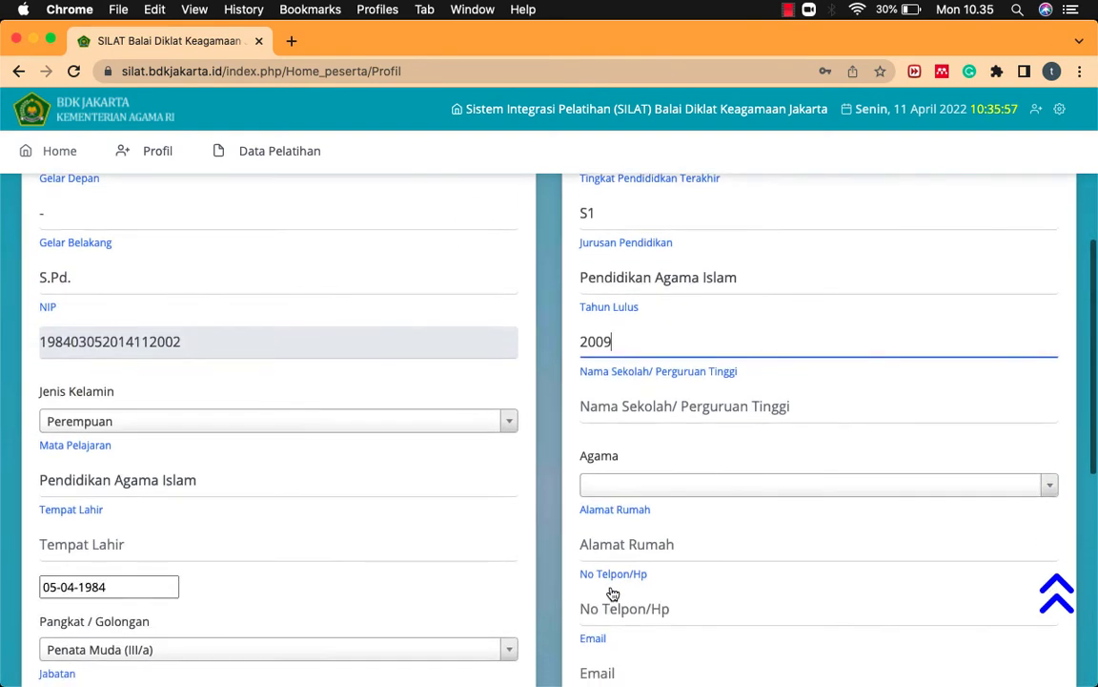
click(644, 395)
text(Un)
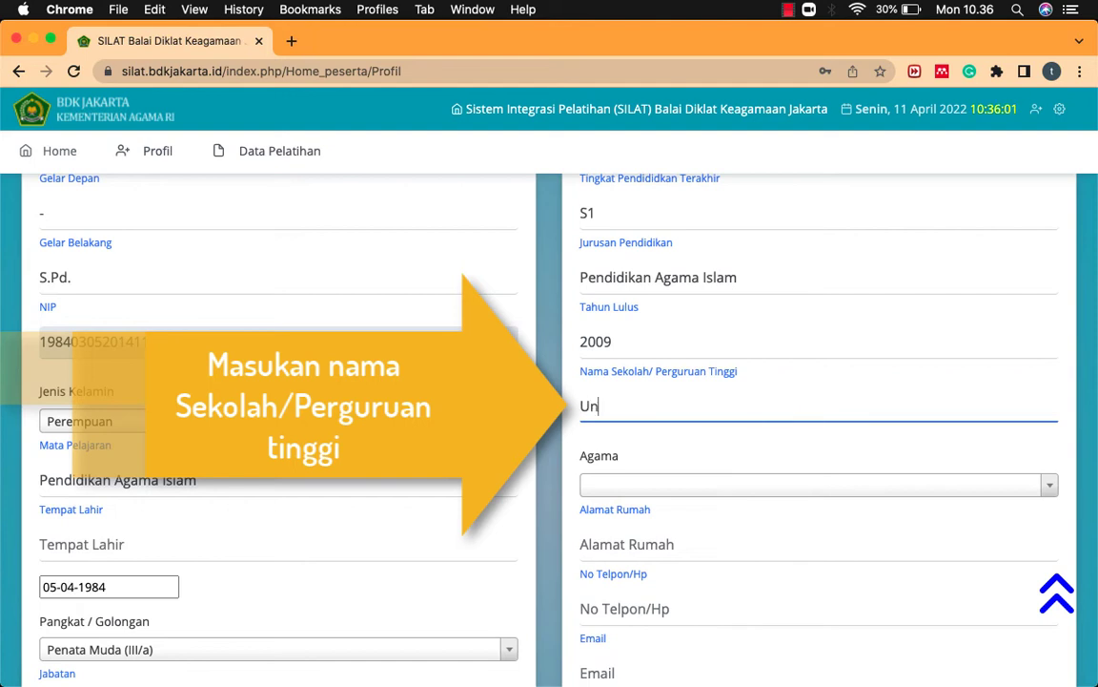
text(tirta)
key(Tab)
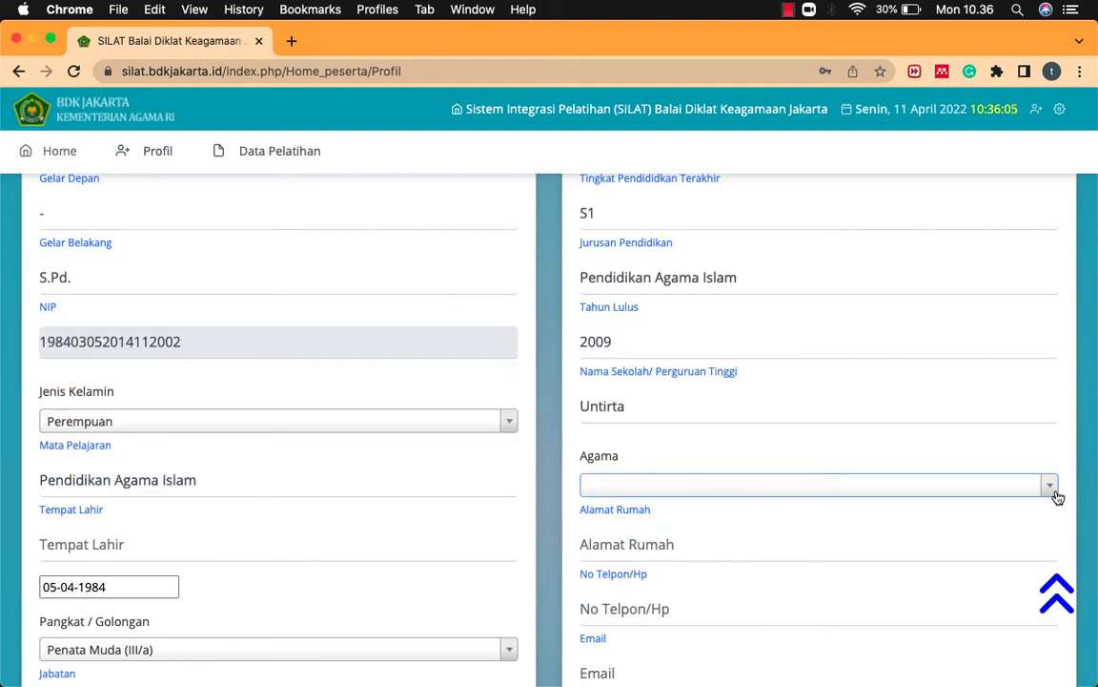
Step: Set the profile's religion (Agama) to Islam
click(1056, 496)
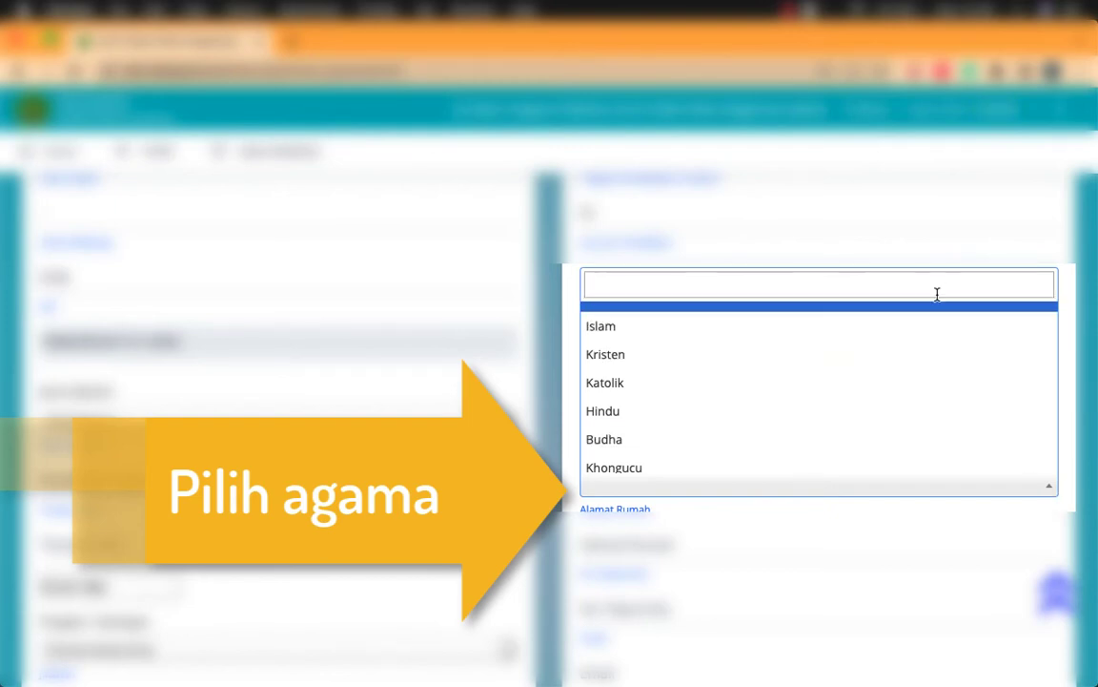
click(922, 334)
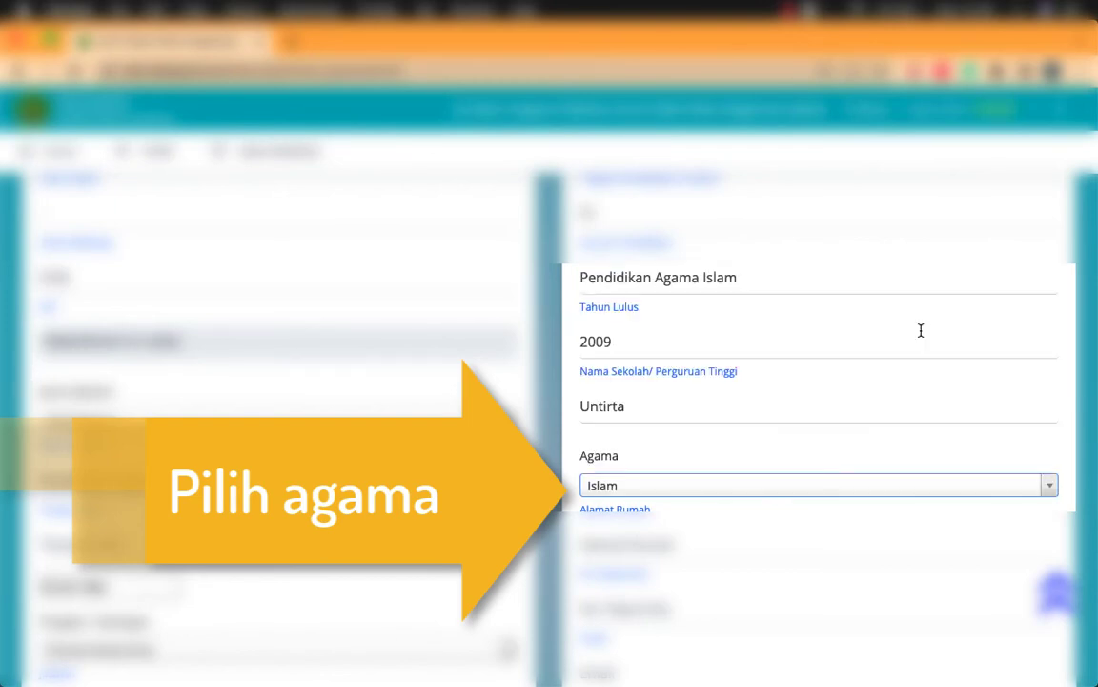
scroll(893, 443, down, 3)
Step: Enter the home address, phone number and e-mail, then begin the training name 'PJJ Wawasan Kebangsaan'
click(797, 376)
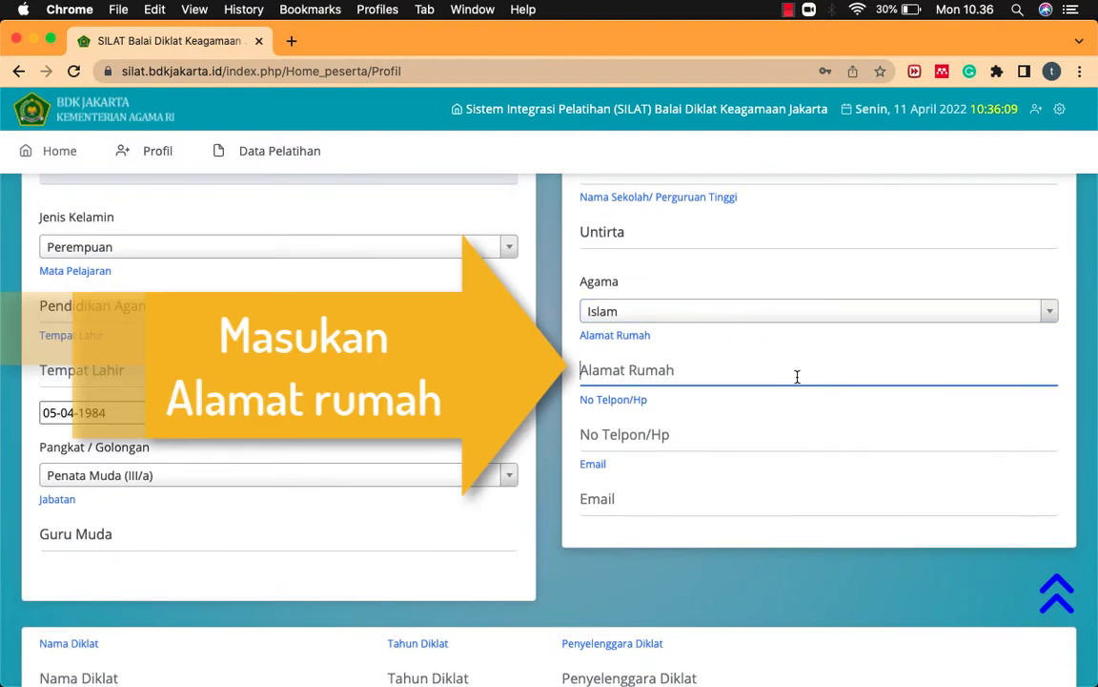
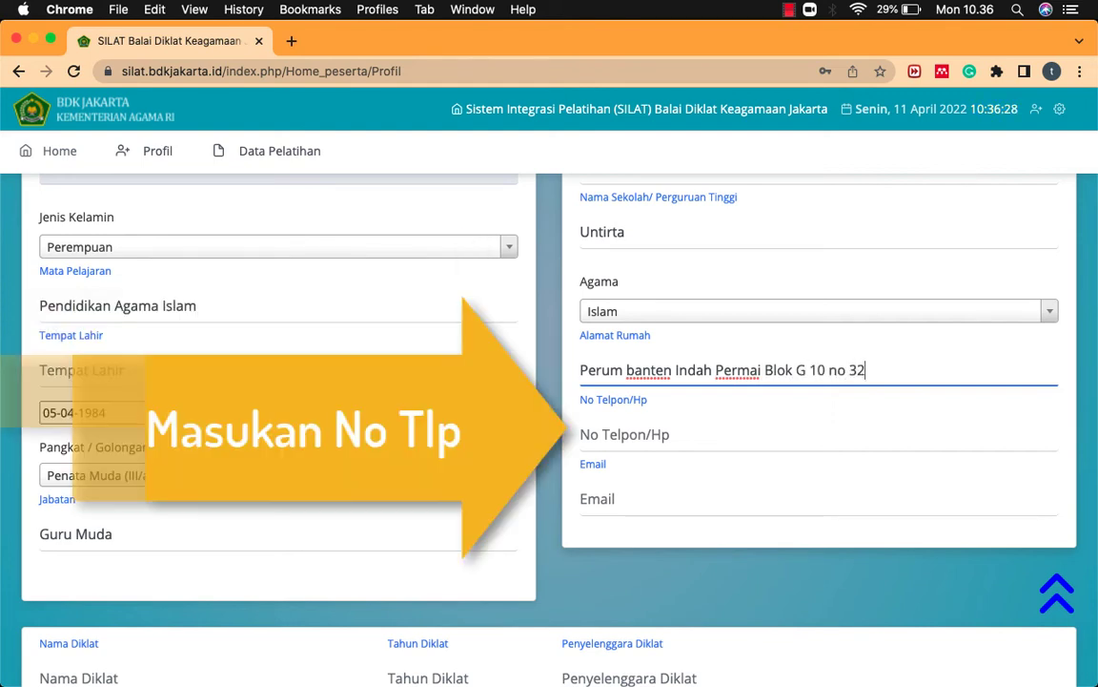
click(611, 434)
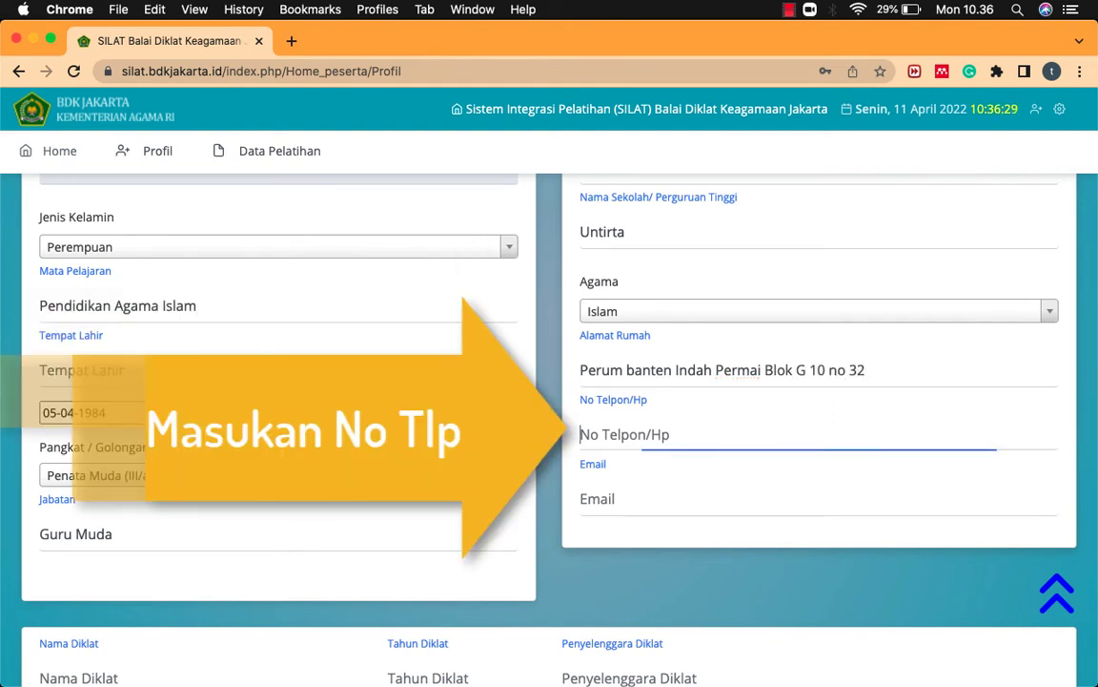
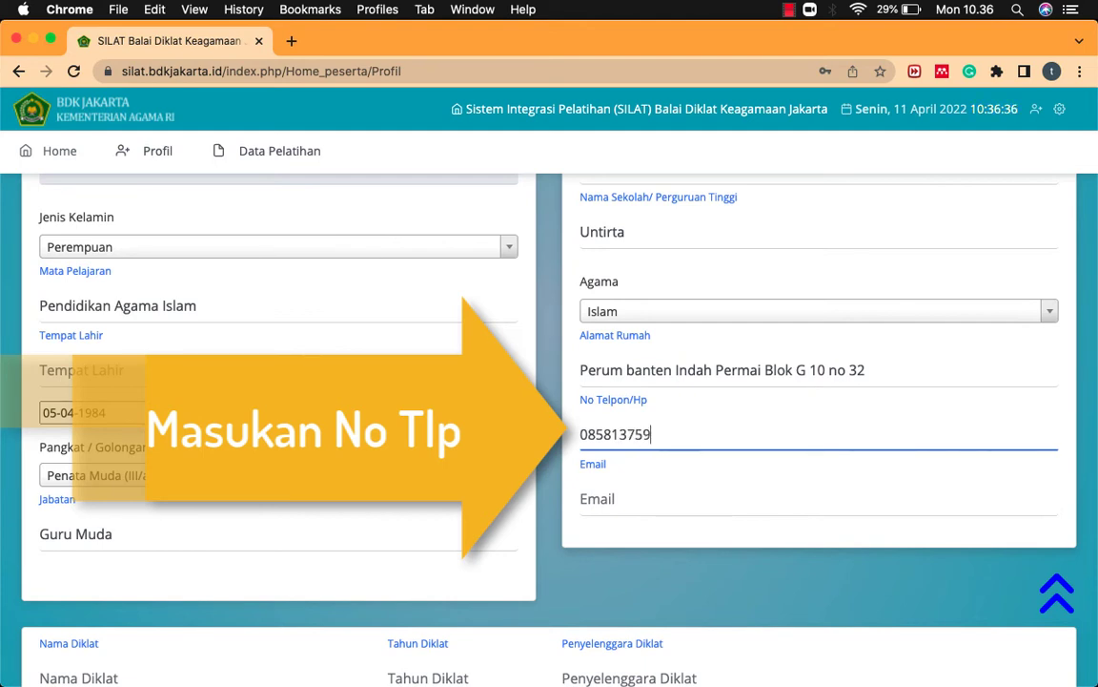
click(775, 498)
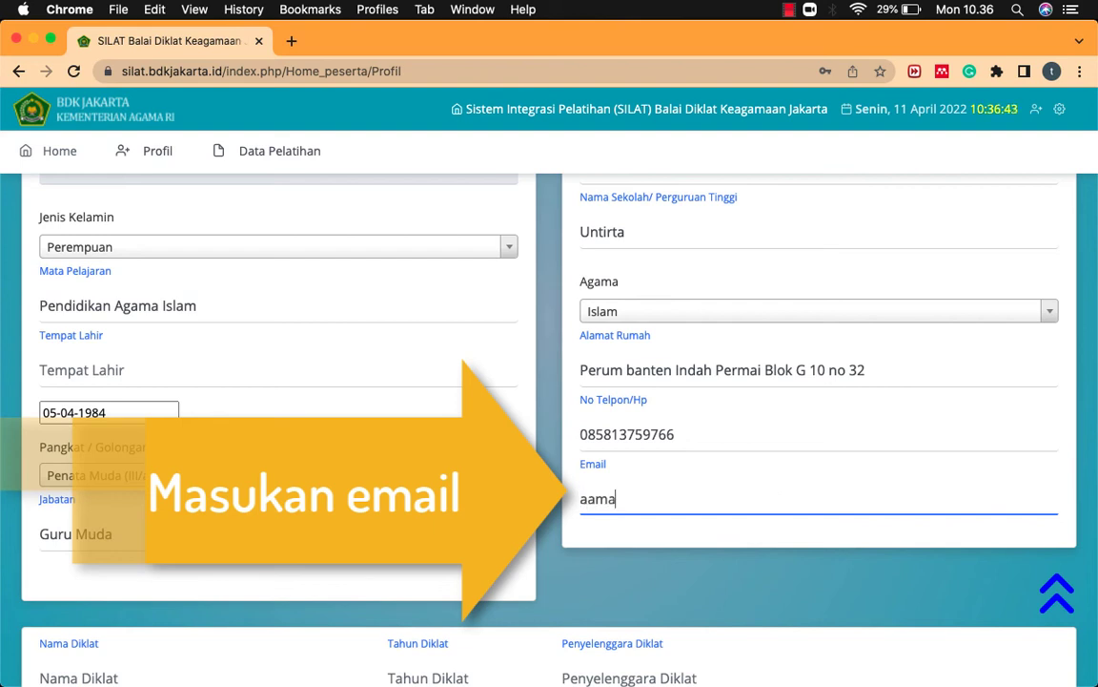
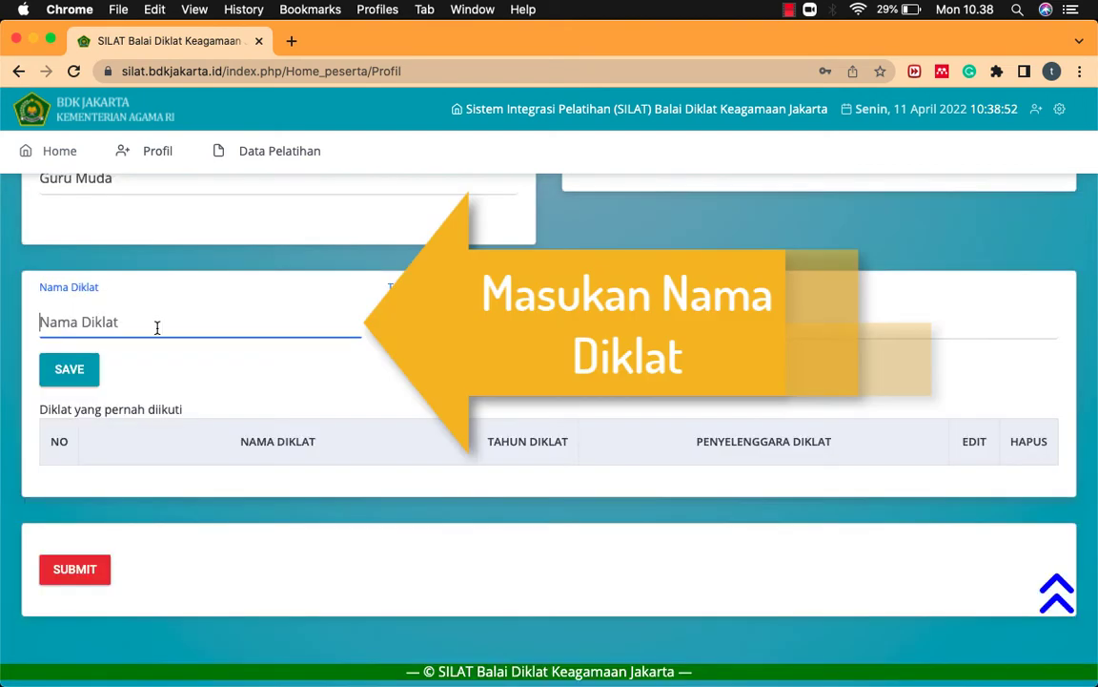
text(P)
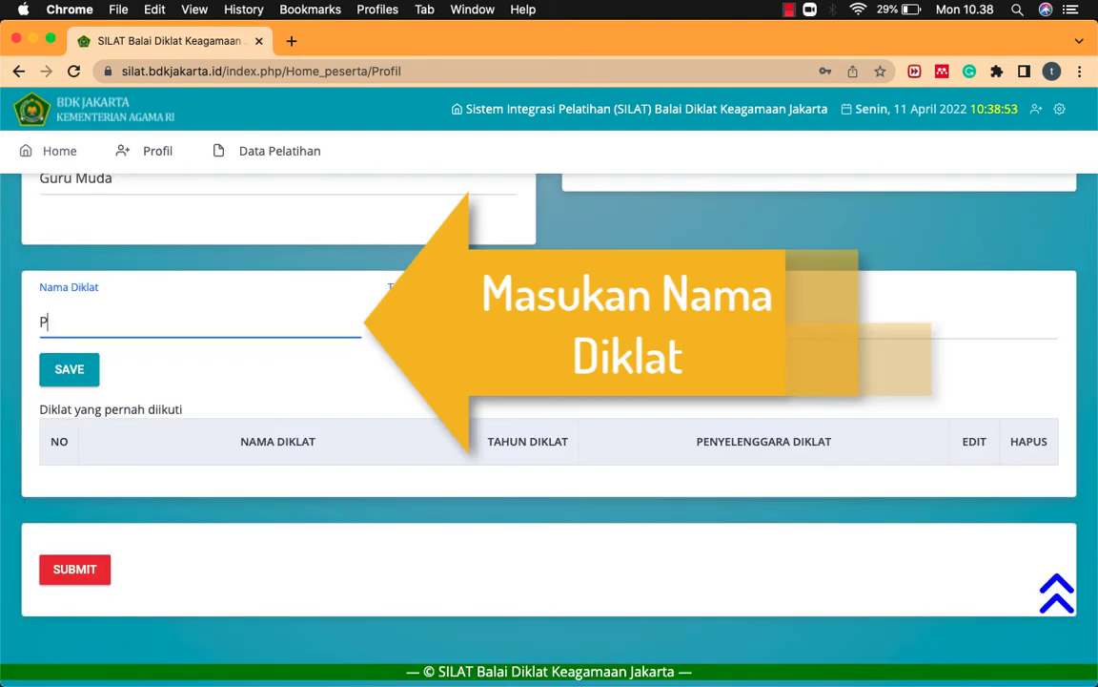
text(JJ Wawasan Kebangsaan bagi Guru MA/)
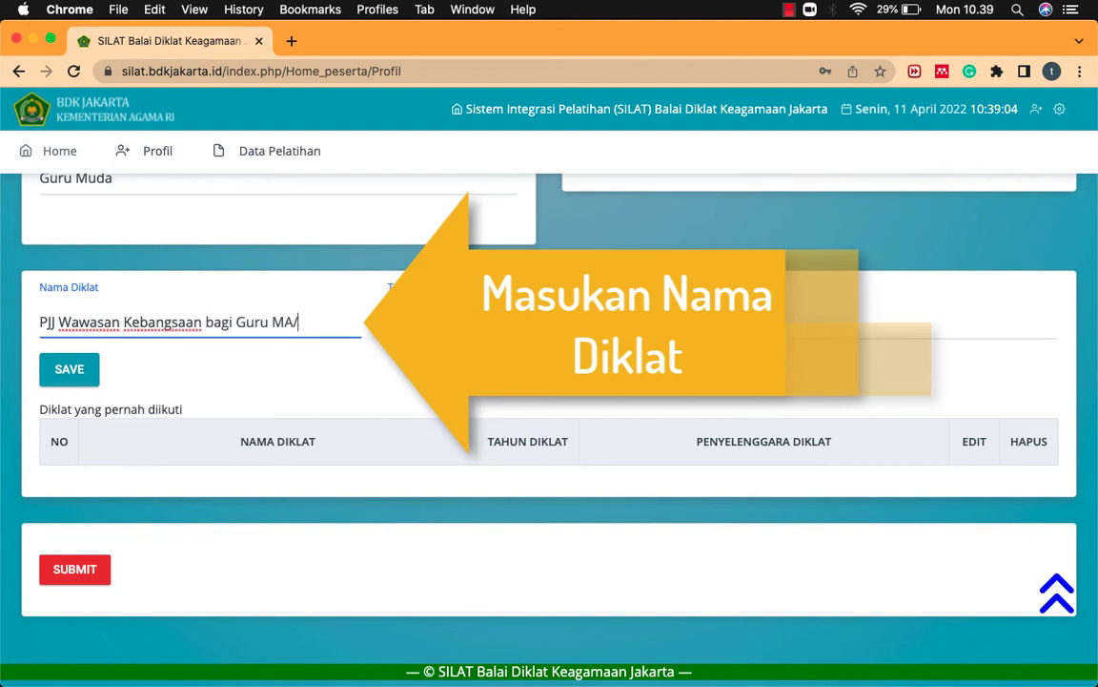
text(SMA/SMK)
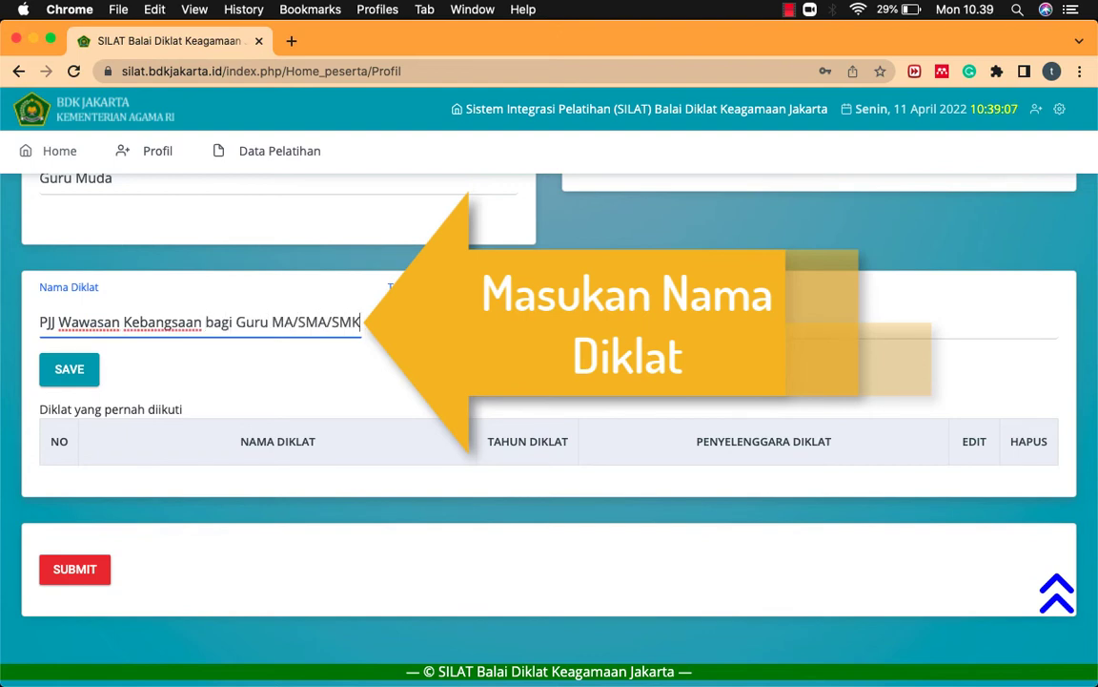
text( di Kota Jakart)
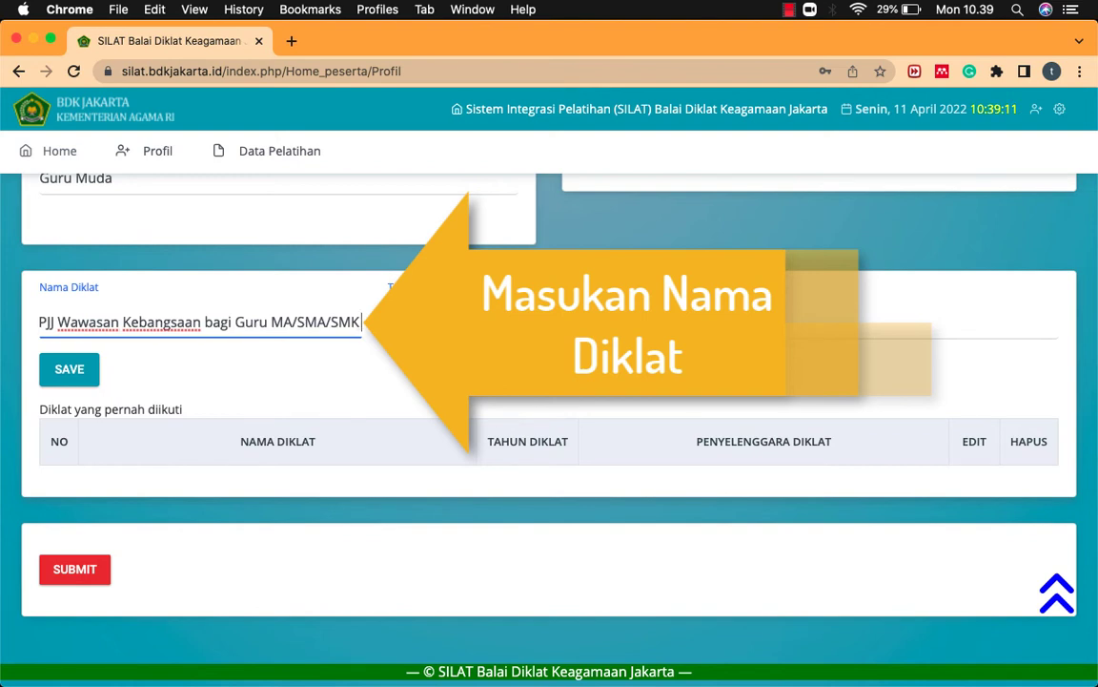
text(a)
Step: Enter training 'PJJ Wawasan Kebangsaan bagi Guru MA/SMA/SMK di Kota Jakarta Barat', 2022, Balai Diklat Keagamaan Jakarta
key(BackSpace)
key(BackSpace)
key(BackSpace)
key(BackSpace)
key(BackSpace)
key(BackSpace)
key(BackSpace)
text(Seran)
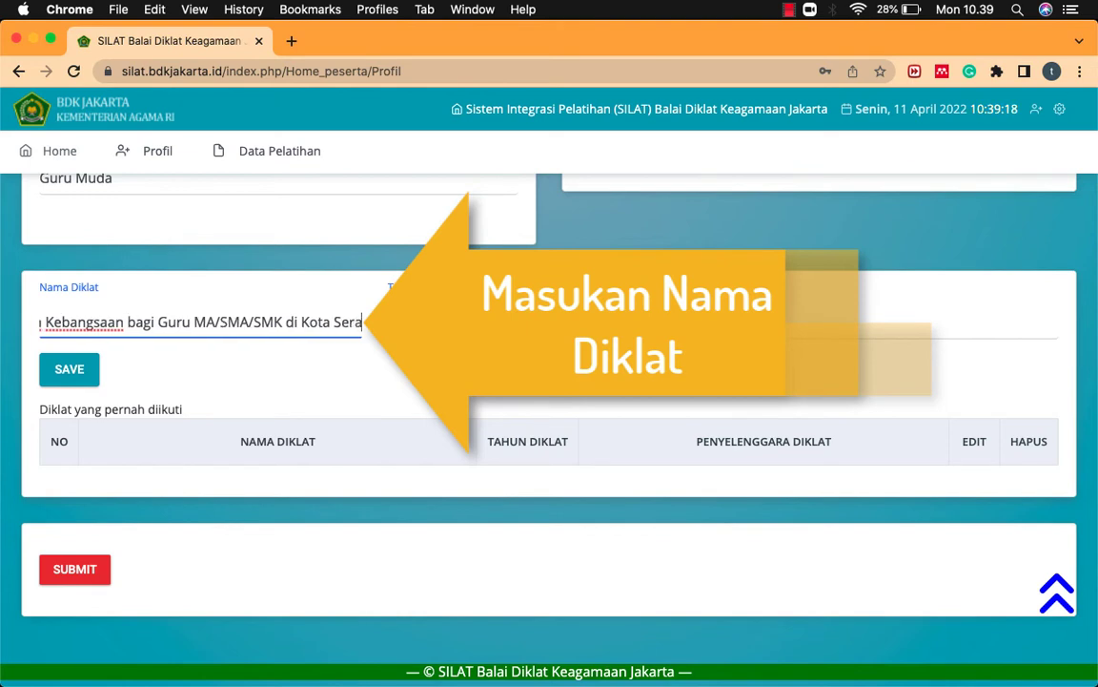
key(BackSpace)
key(BackSpace)
key(BackSpace)
key(BackSpace)
key(BackSpace)
text(Jakarta Barat)
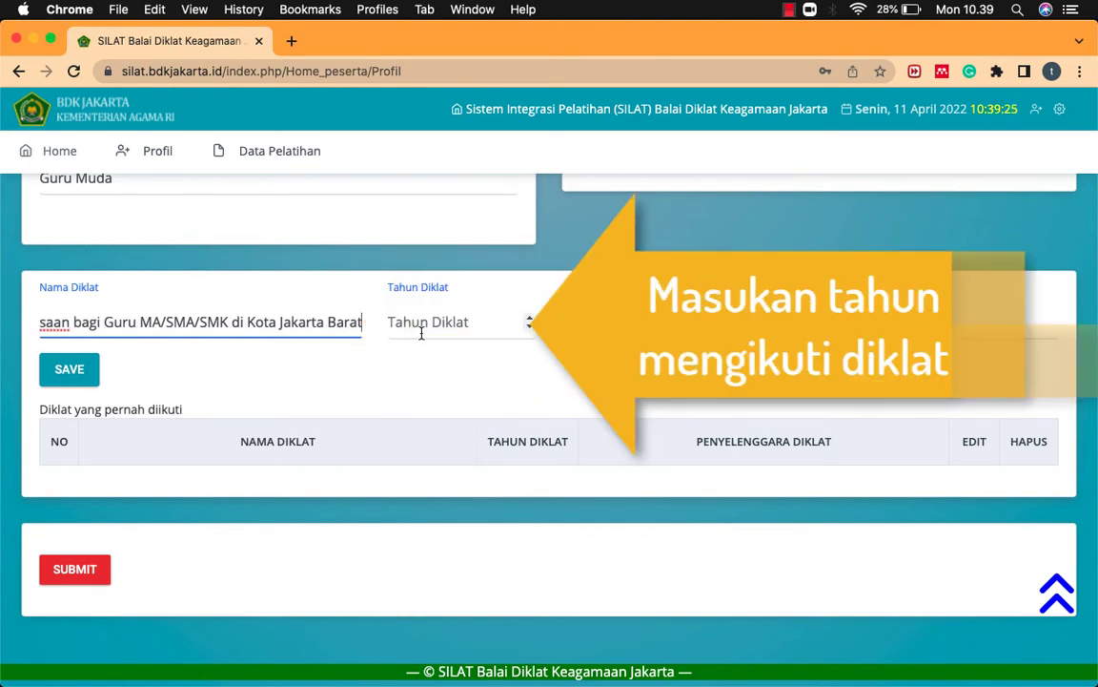
click(421, 333)
text(2022)
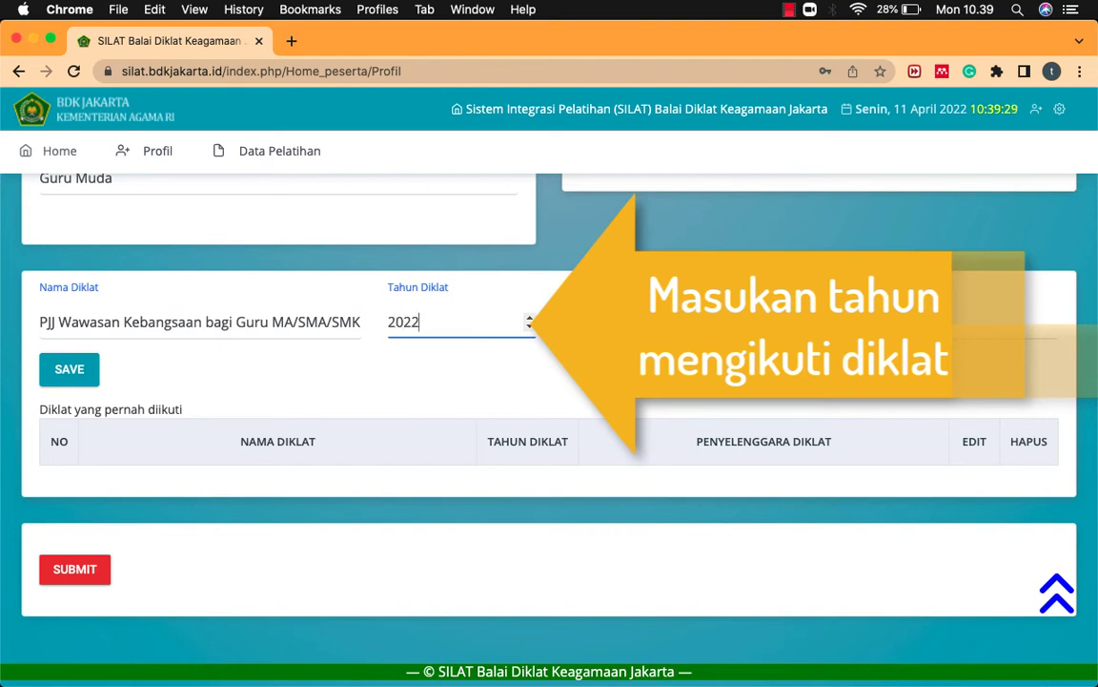
click(564, 323)
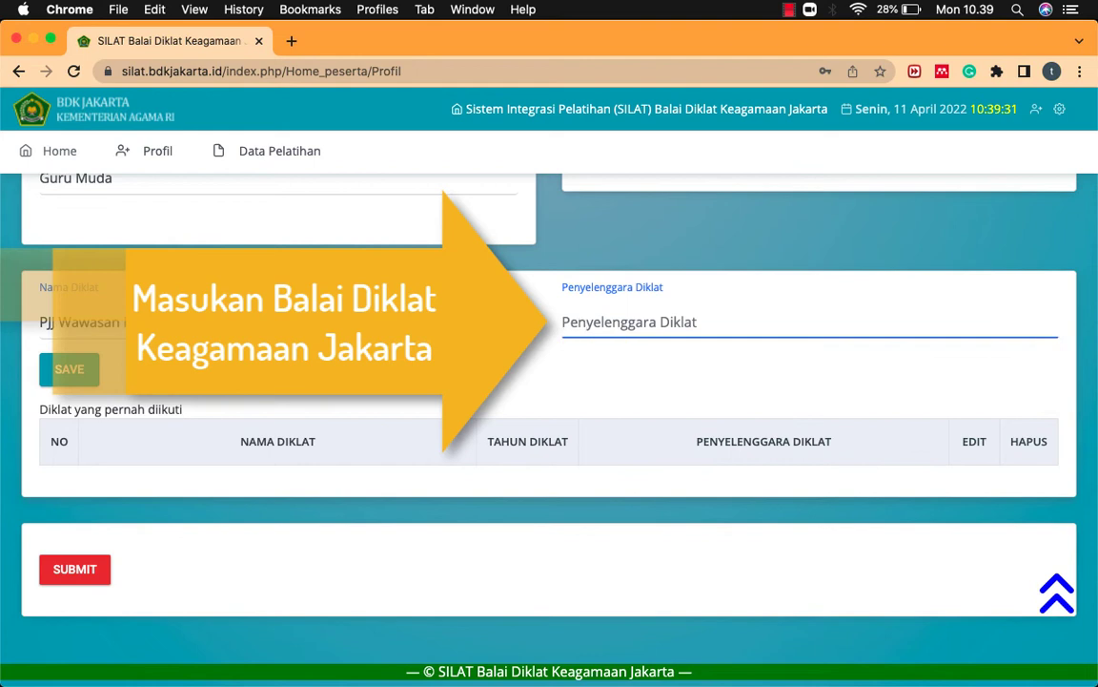
text(BAlaalai)
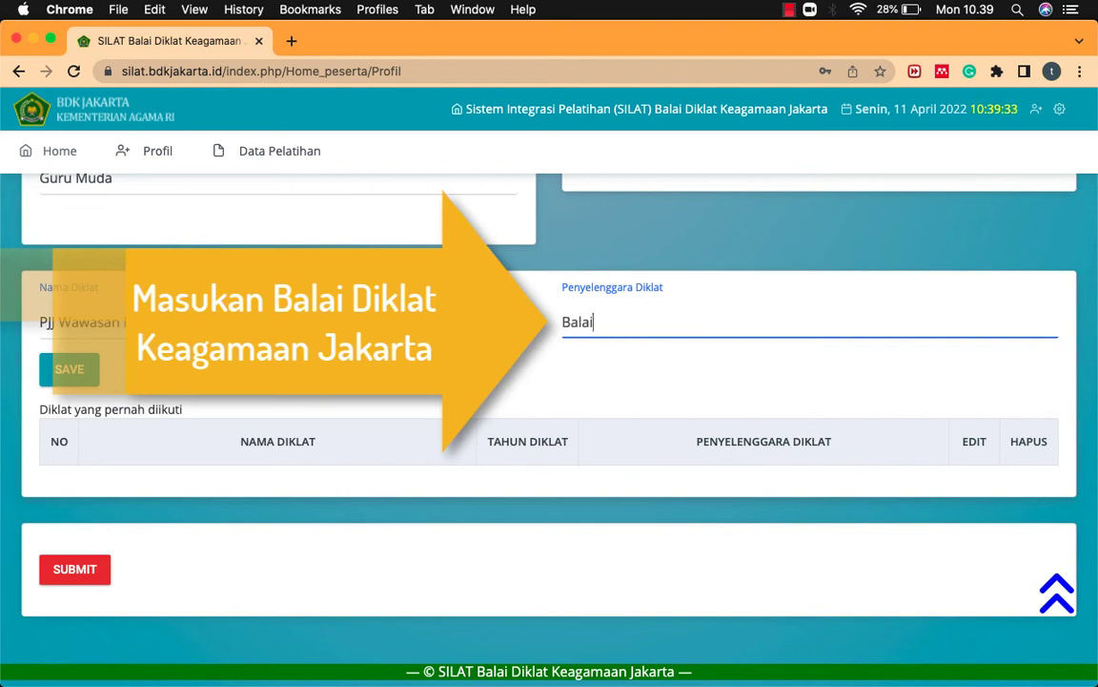
text( Diklat Keagamaan Jakarta)
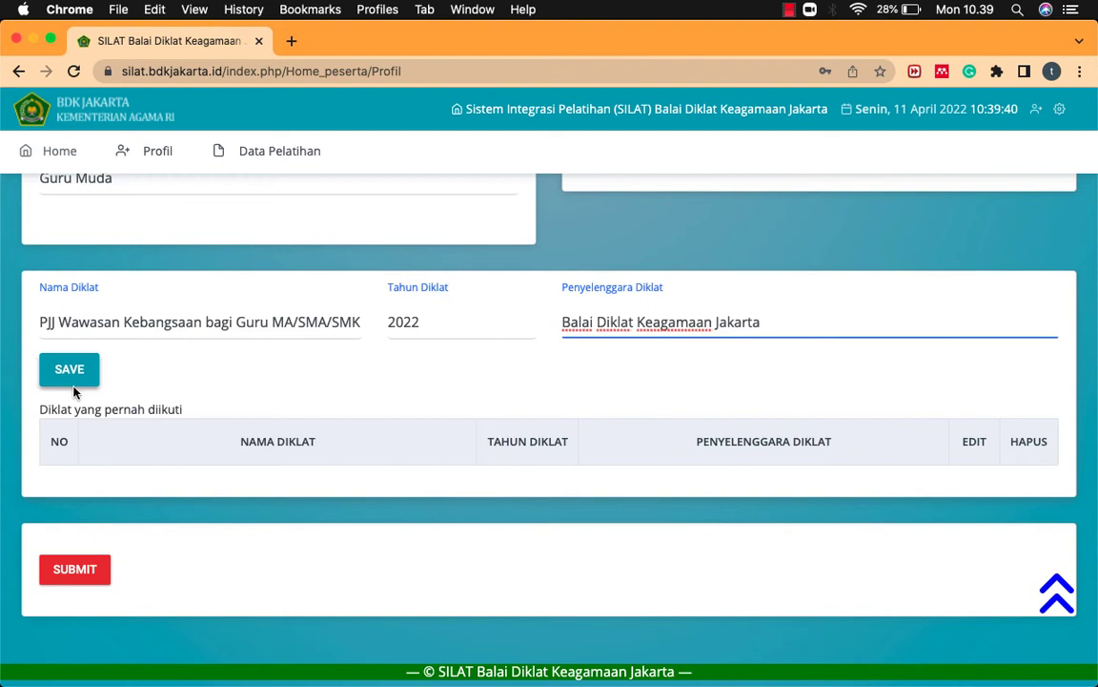
Step: Add the training to the history table and submit the profile
click(70, 372)
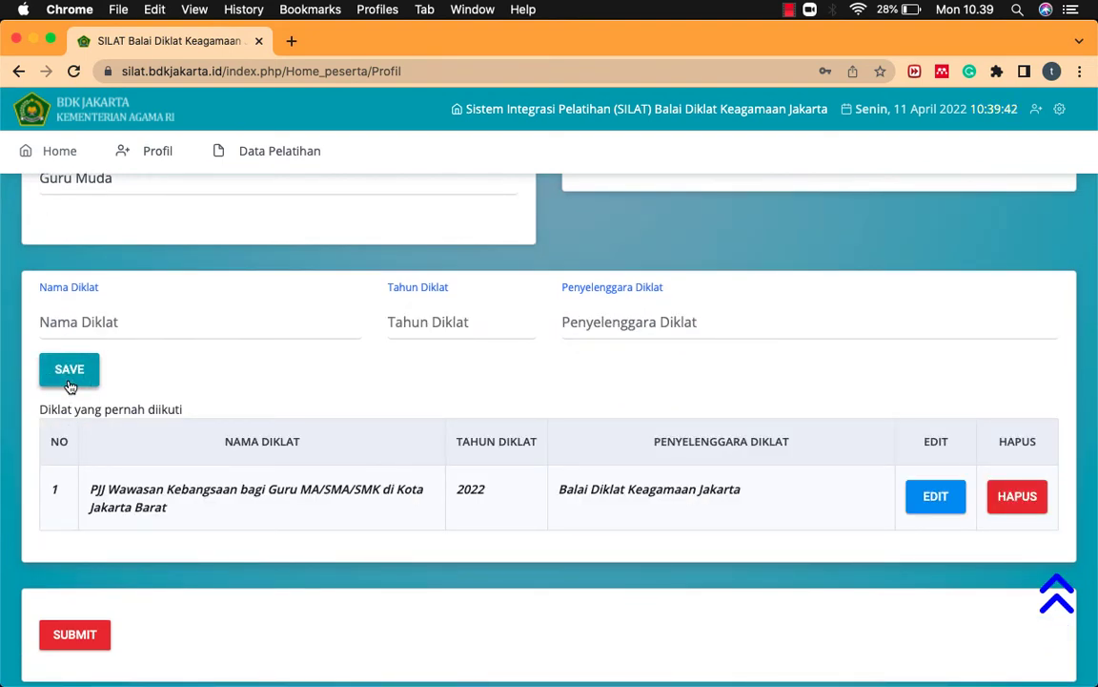
scroll(84, 496, down, 2)
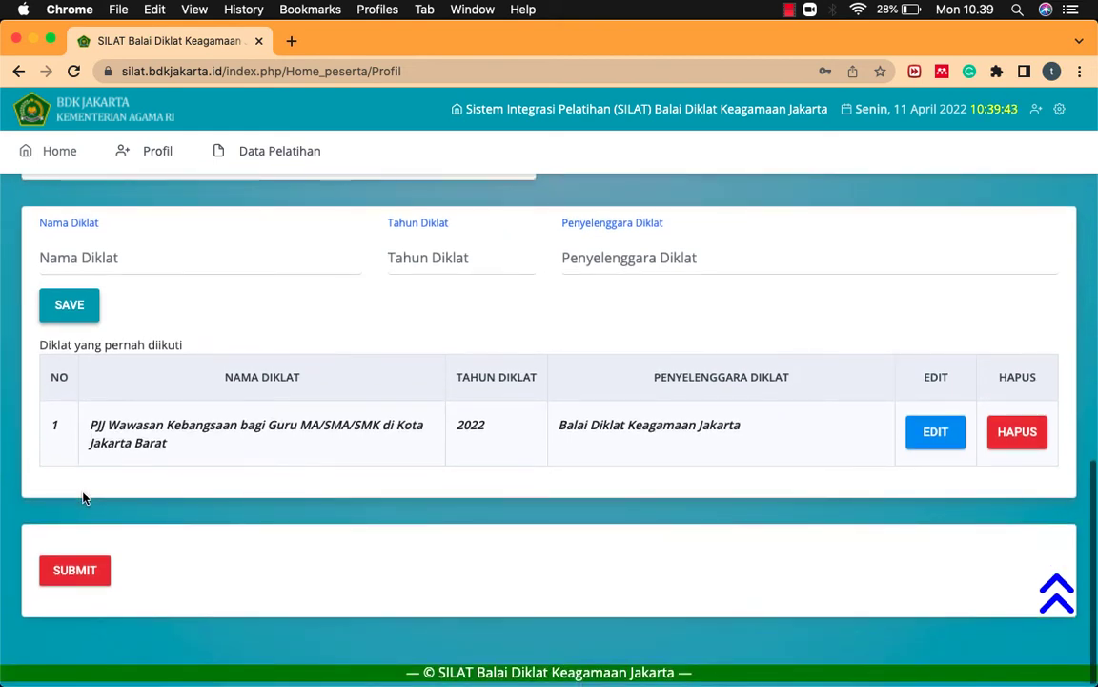
click(61, 569)
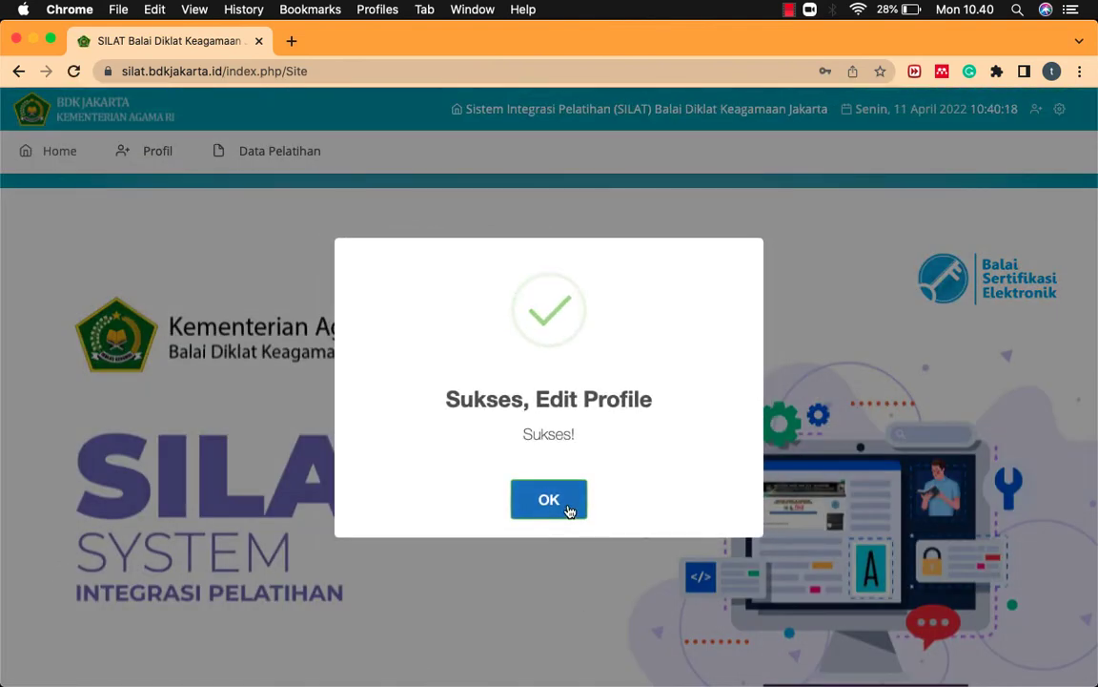
Step: Dismiss the profile-saved confirmation and go to the Data Pelatihan registration list
click(570, 509)
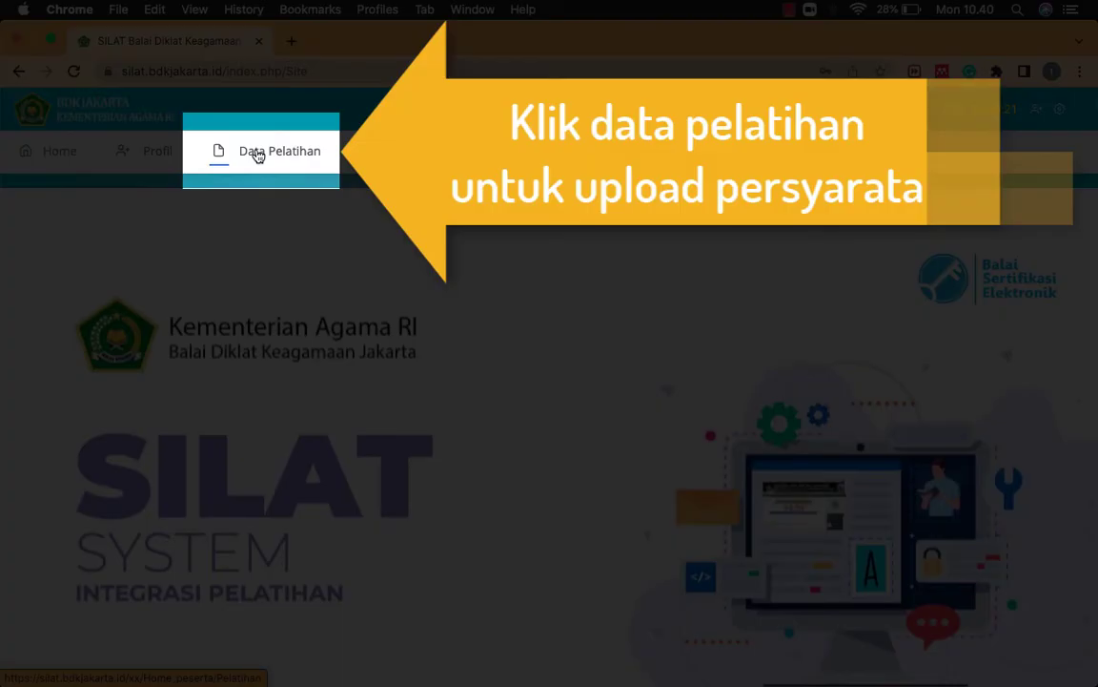
click(257, 153)
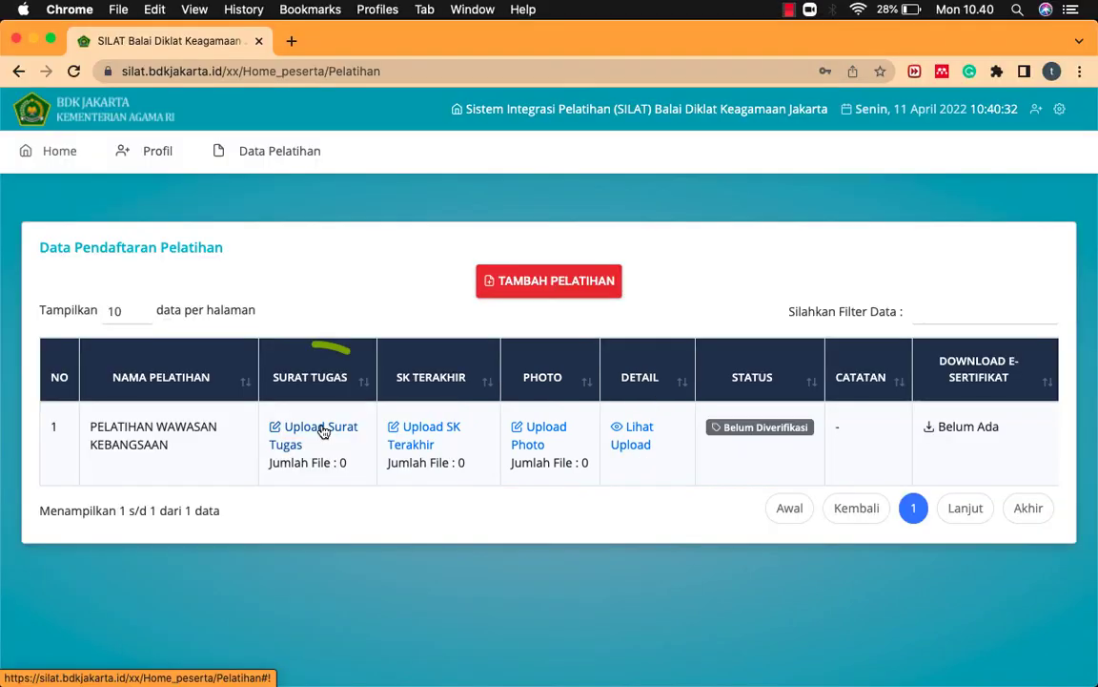
Step: Select Surat_Tugas.pdf in the Surat Tugas upload form
click(322, 431)
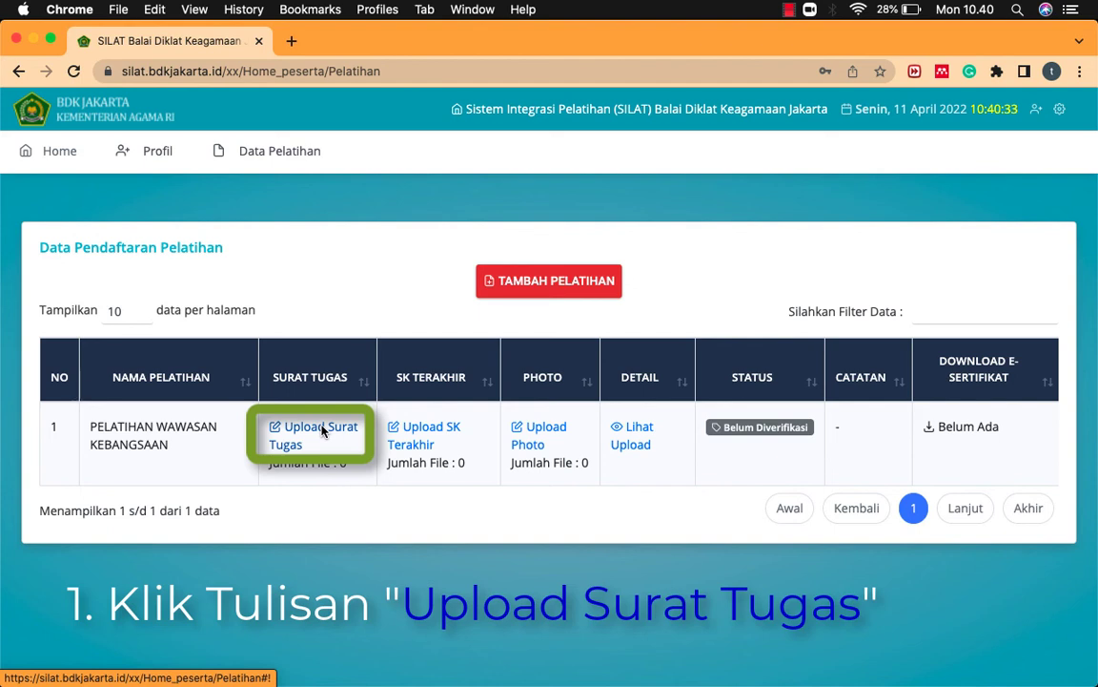
click(323, 432)
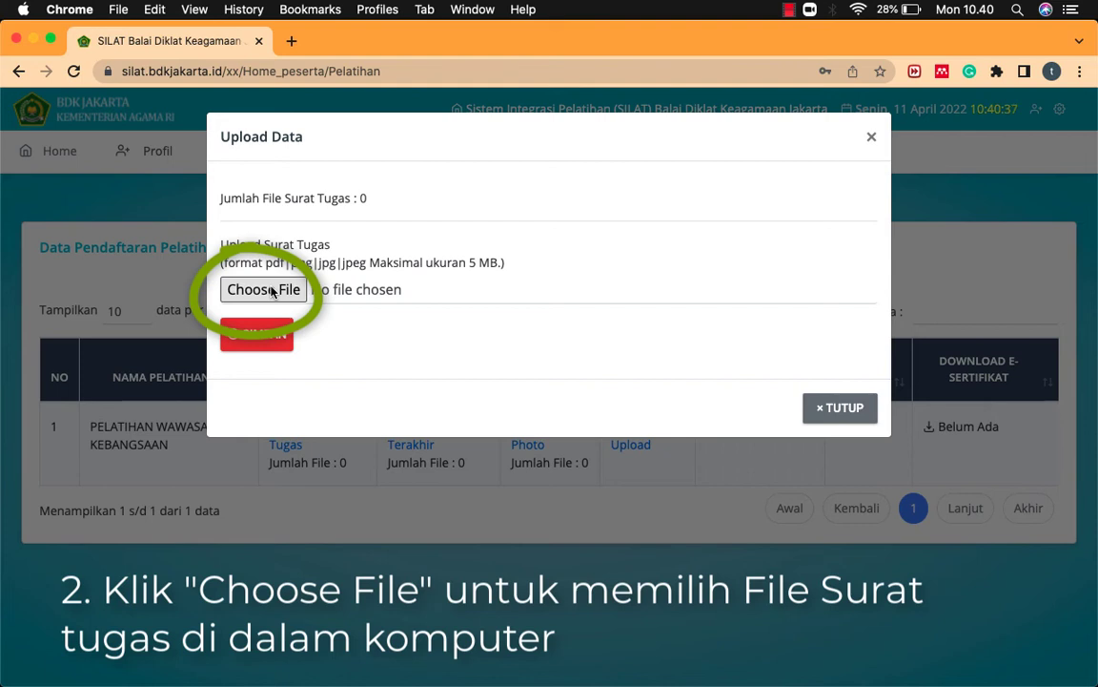
click(271, 290)
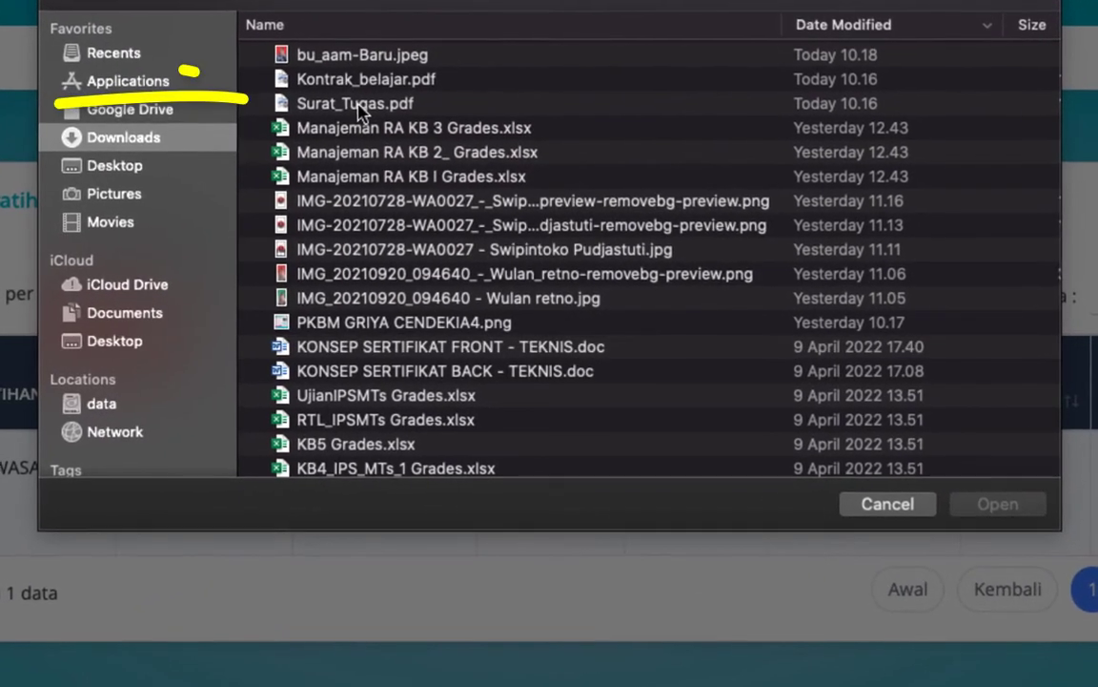
click(359, 106)
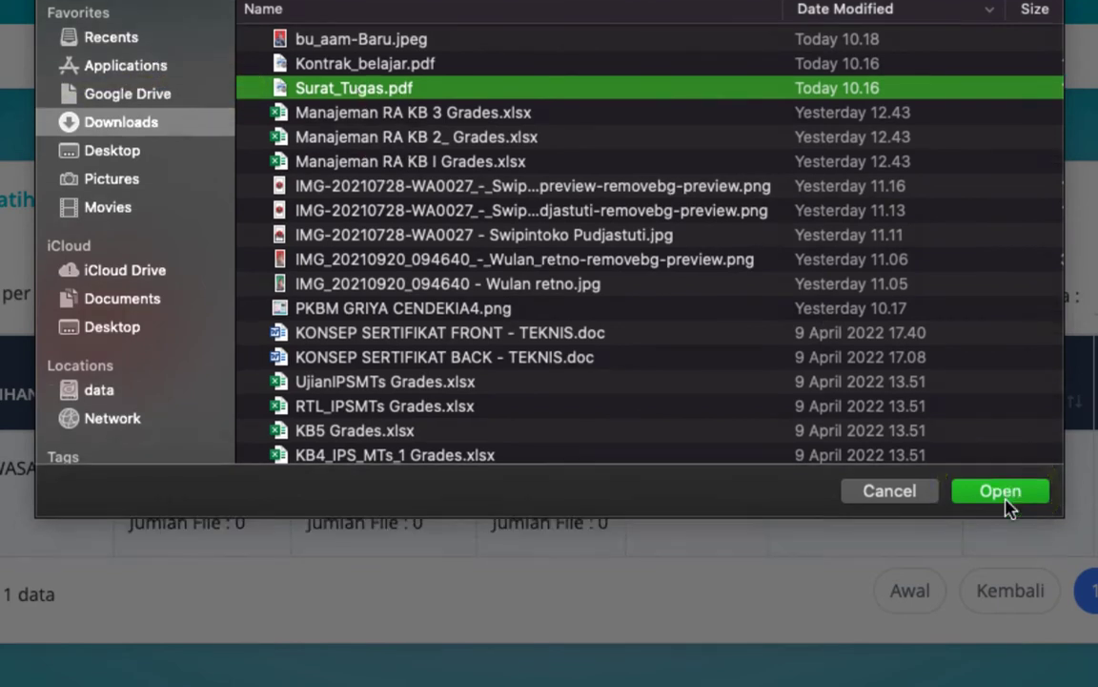
click(1008, 509)
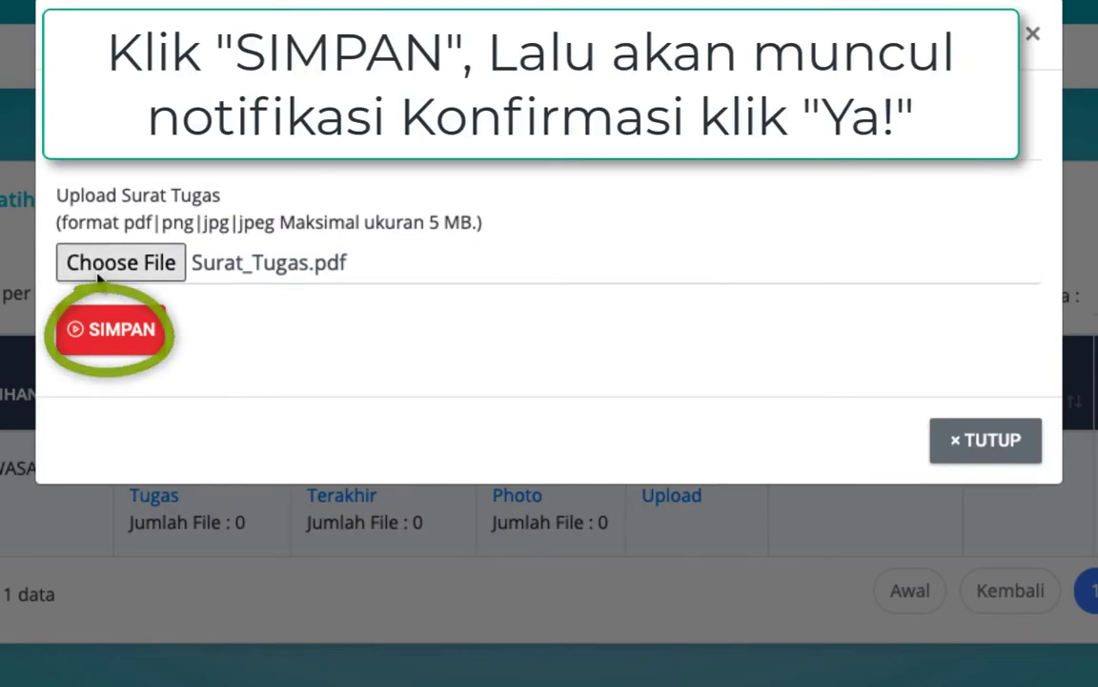
Step: Save and confirm the Surat Tugas upload, then close the form
click(93, 339)
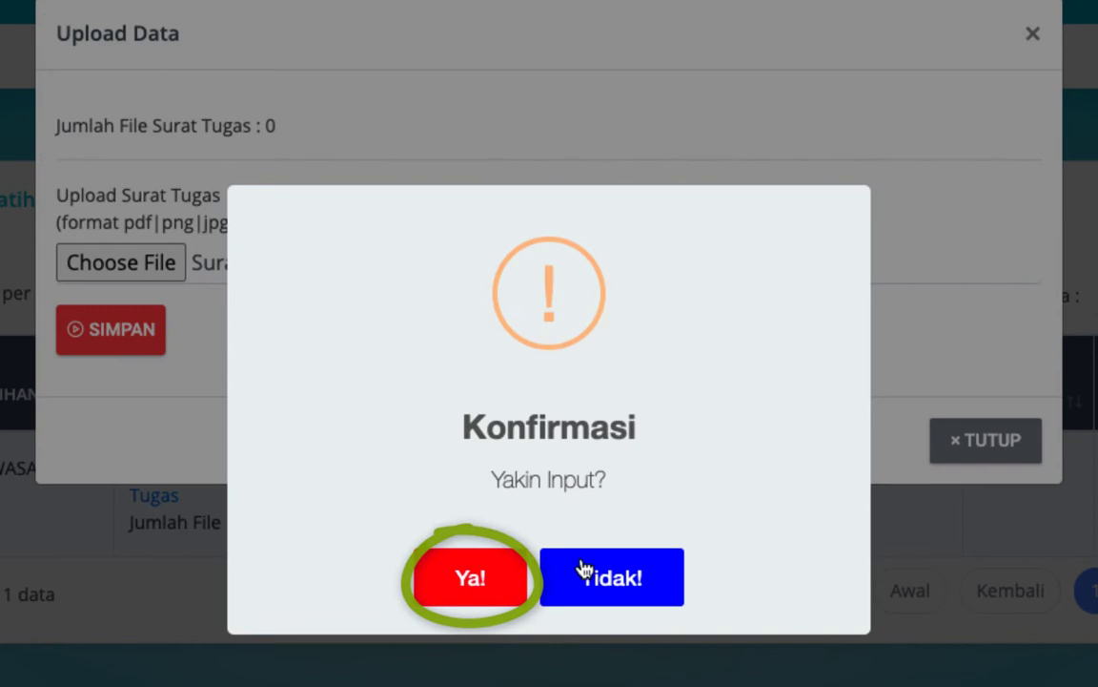
click(484, 582)
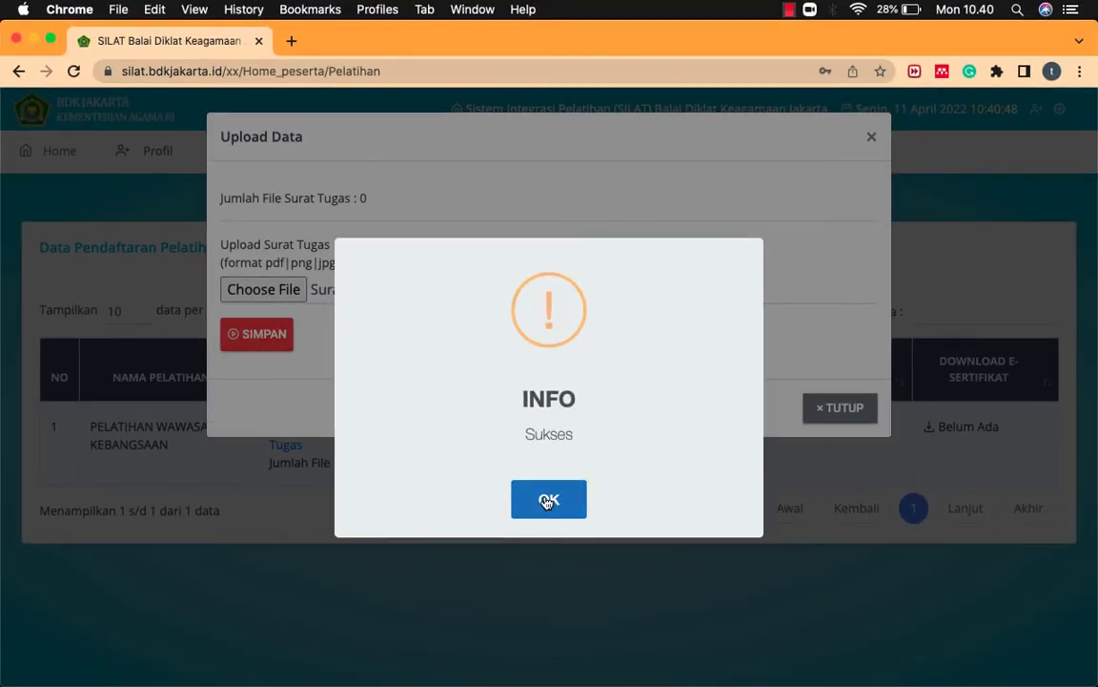
click(546, 502)
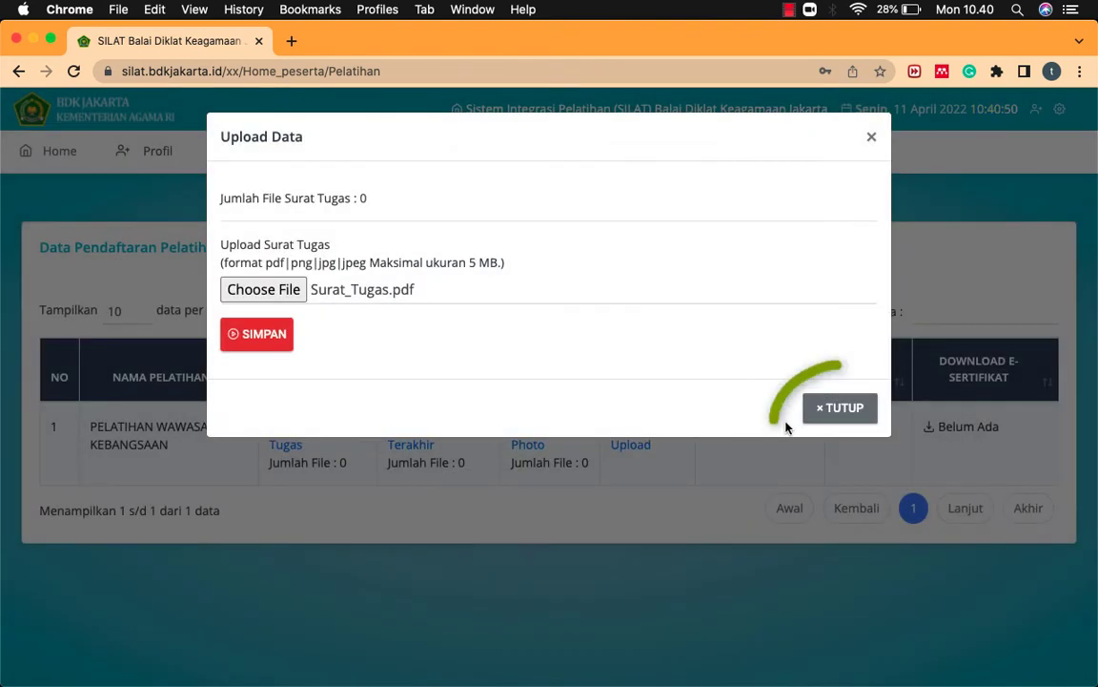
click(827, 415)
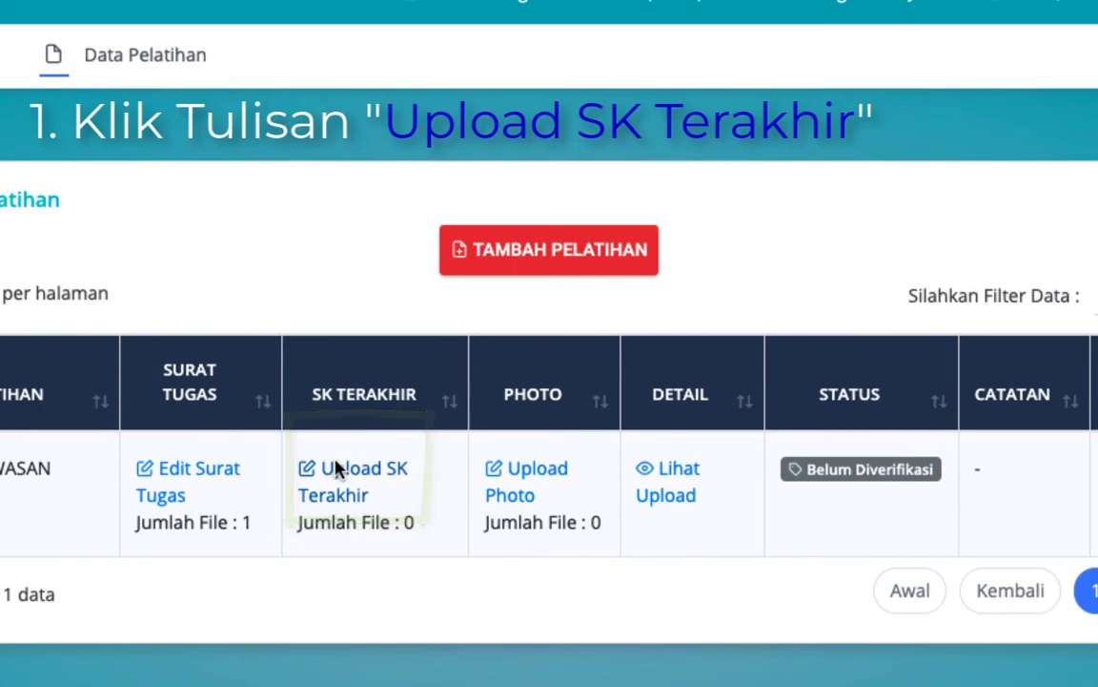
click(335, 469)
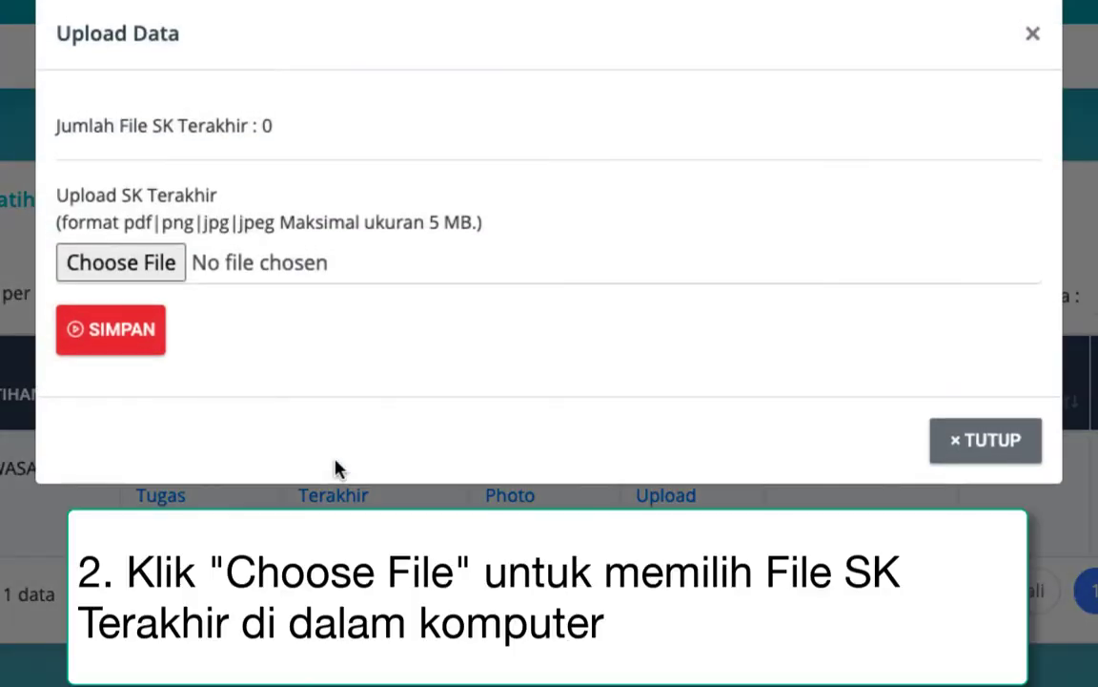
Step: Upload Kontrak_belajar.pdf as the SK Terakhir document and confirm the save
click(133, 266)
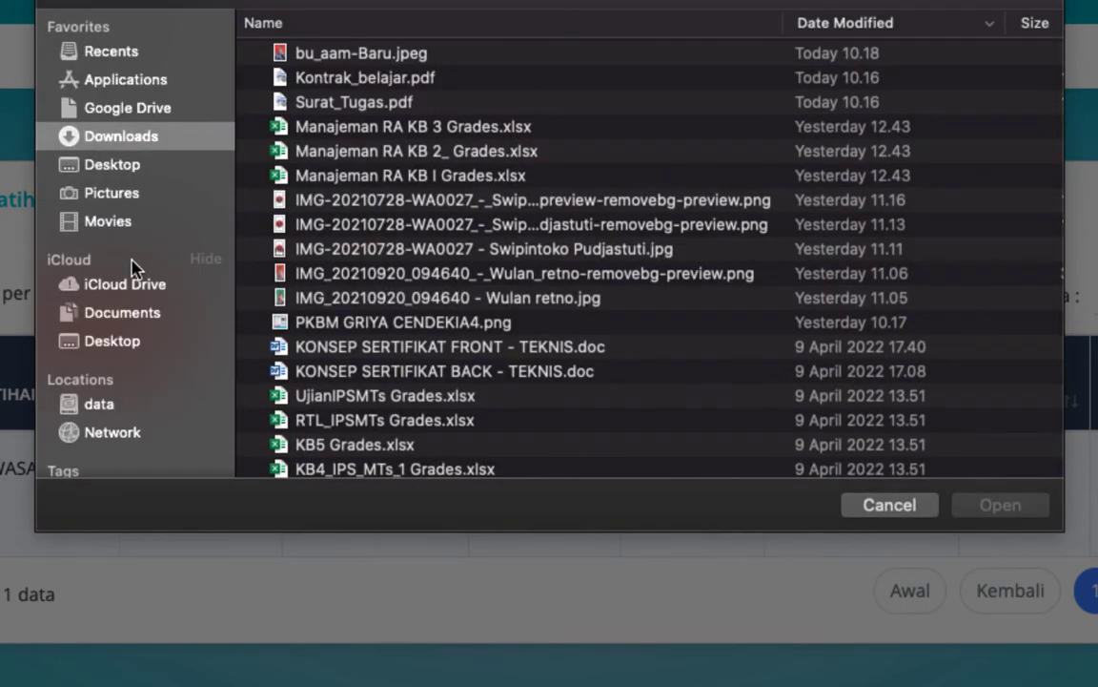
click(369, 81)
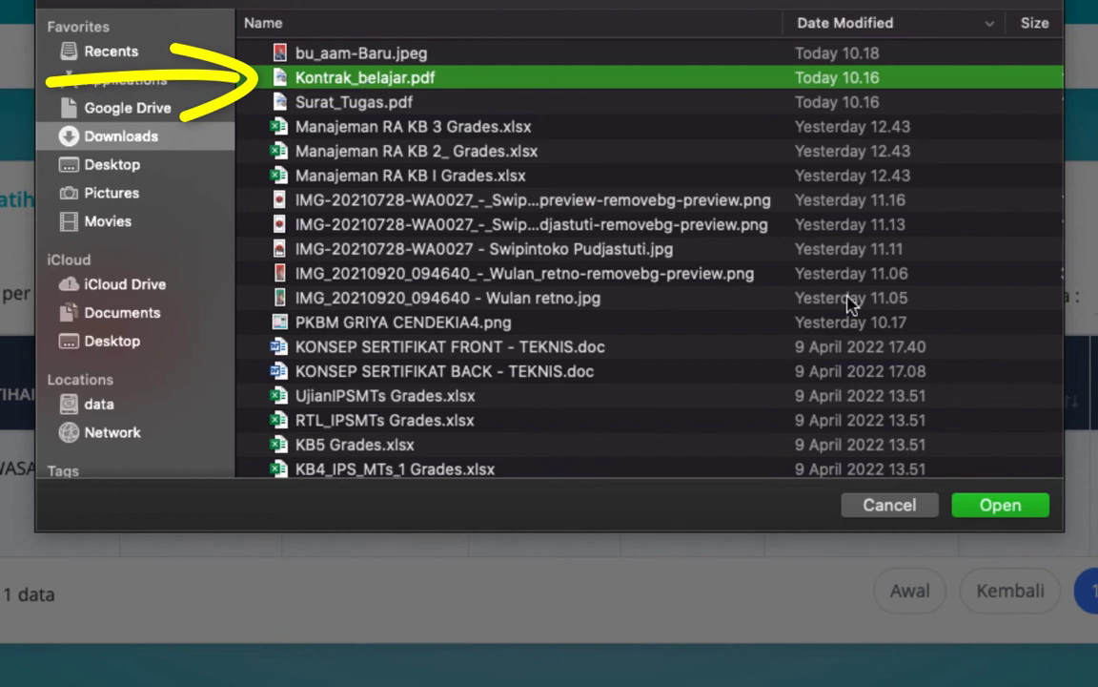
click(1001, 507)
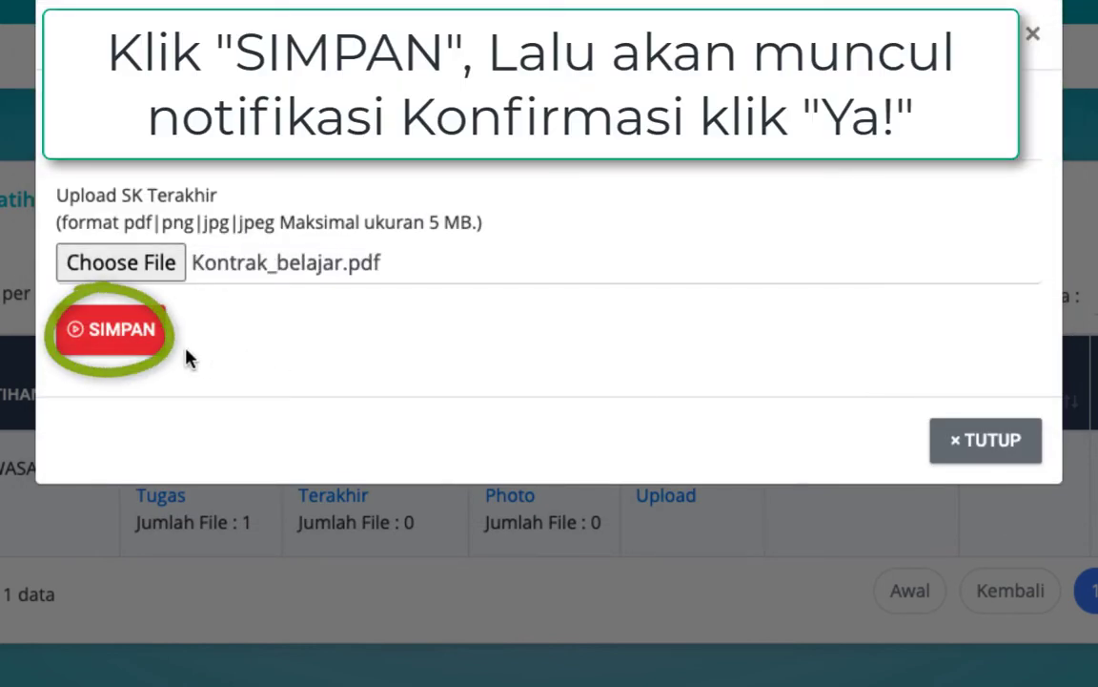
click(146, 343)
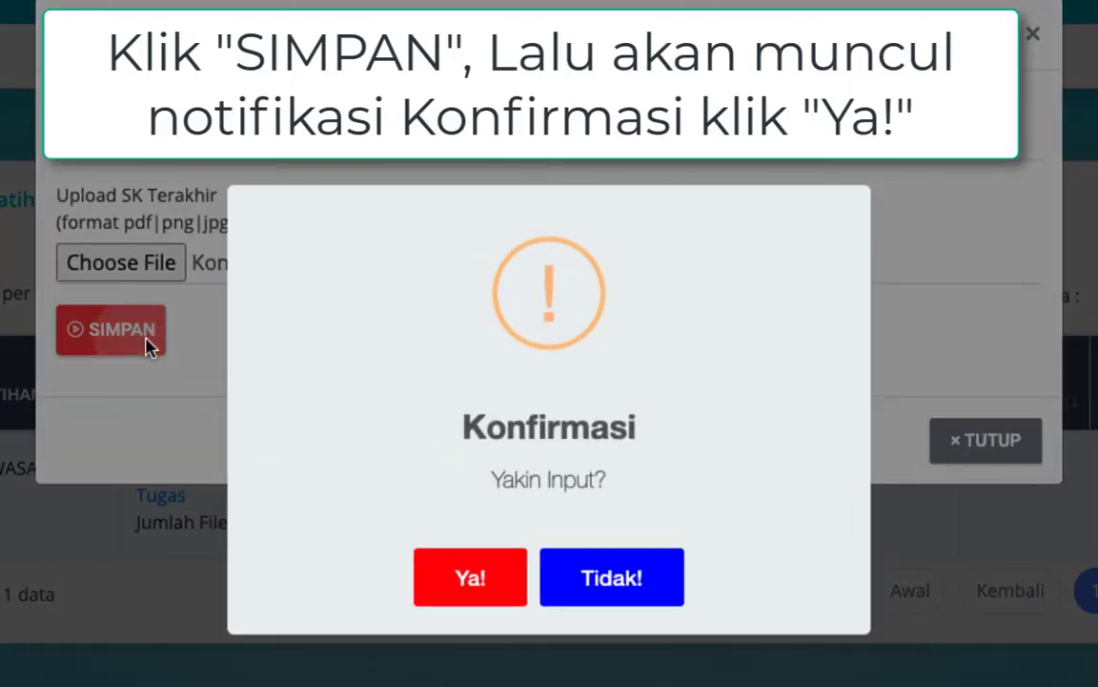
click(517, 577)
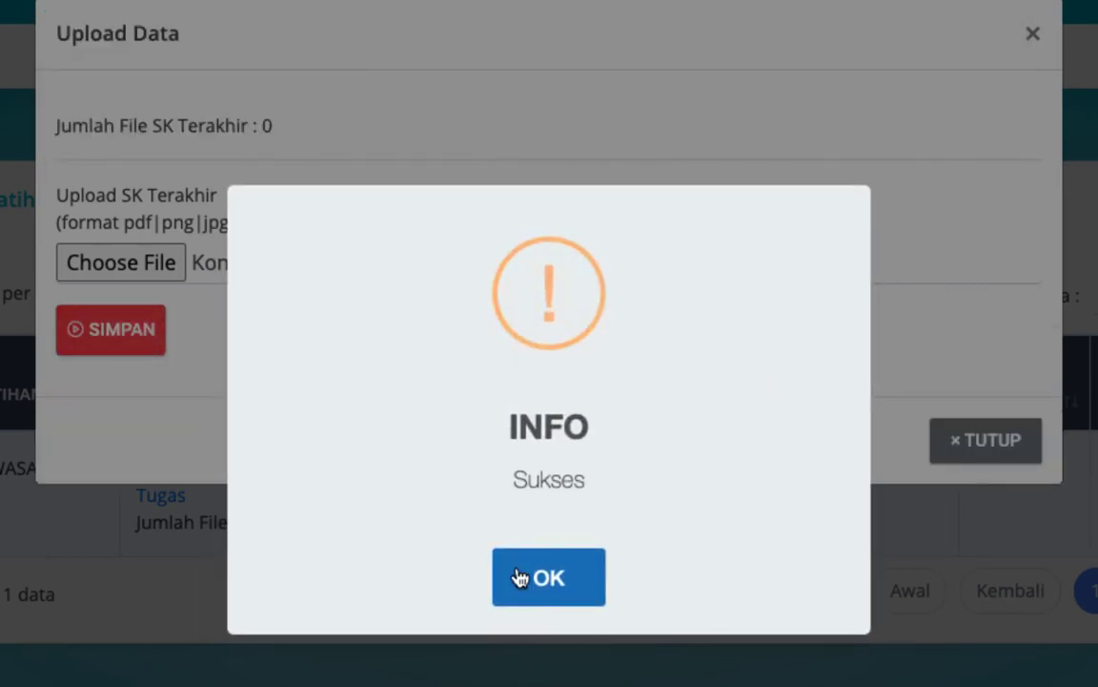
click(518, 578)
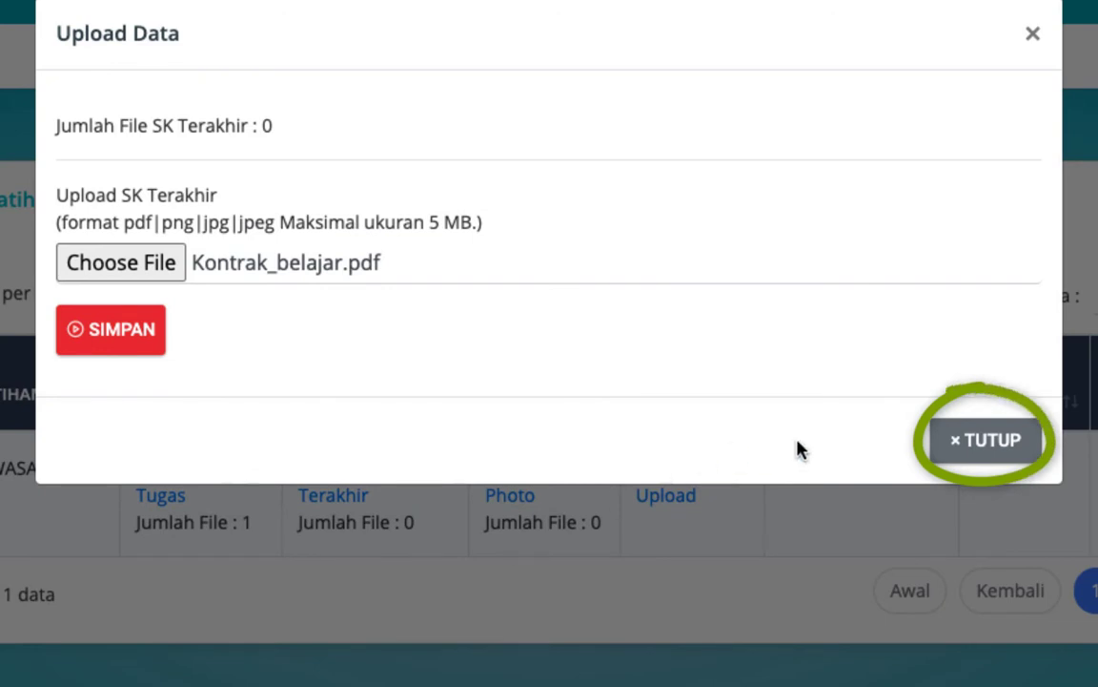
click(975, 447)
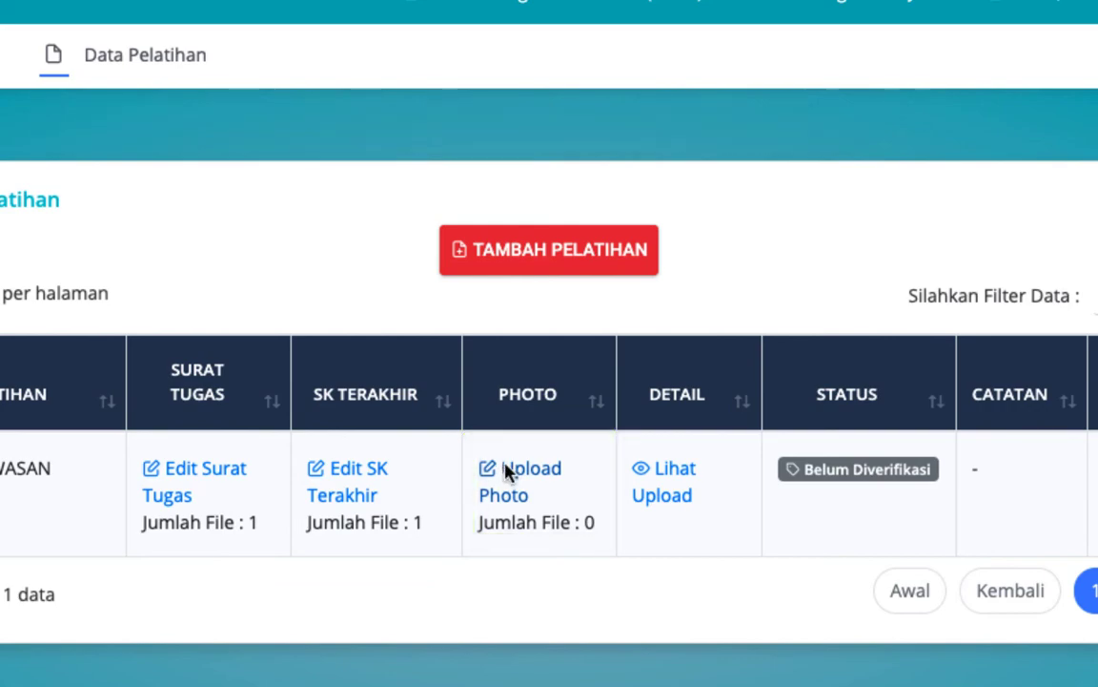
Step: Upload the jpeg file as the participant's Photo, then preview the uploaded files
click(505, 469)
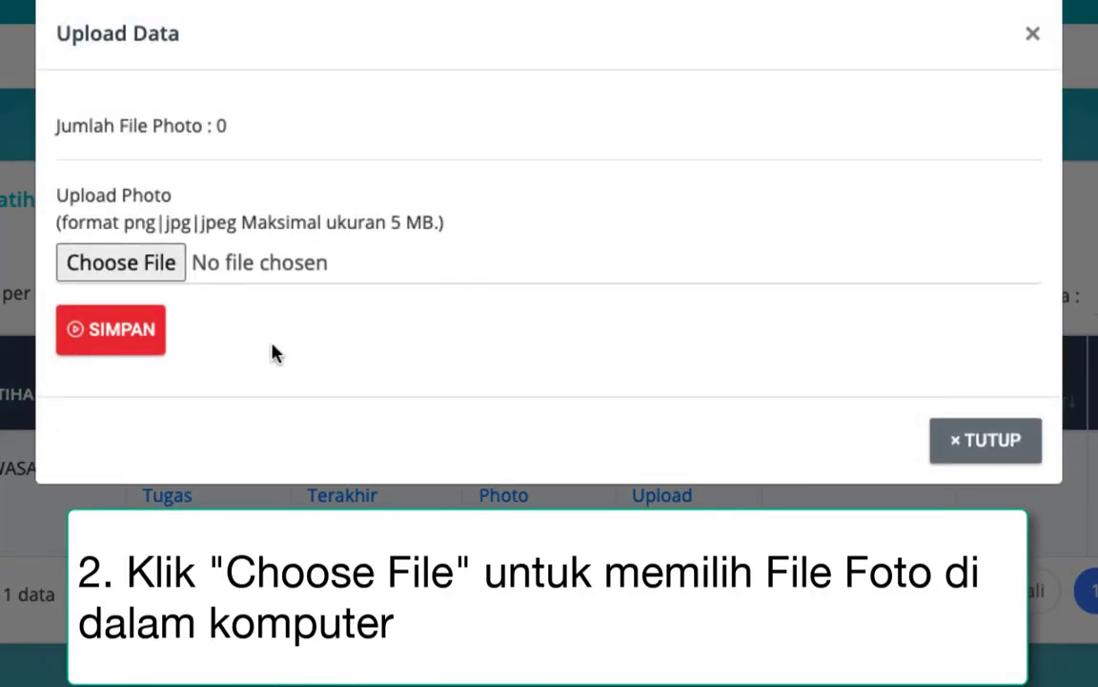
click(102, 265)
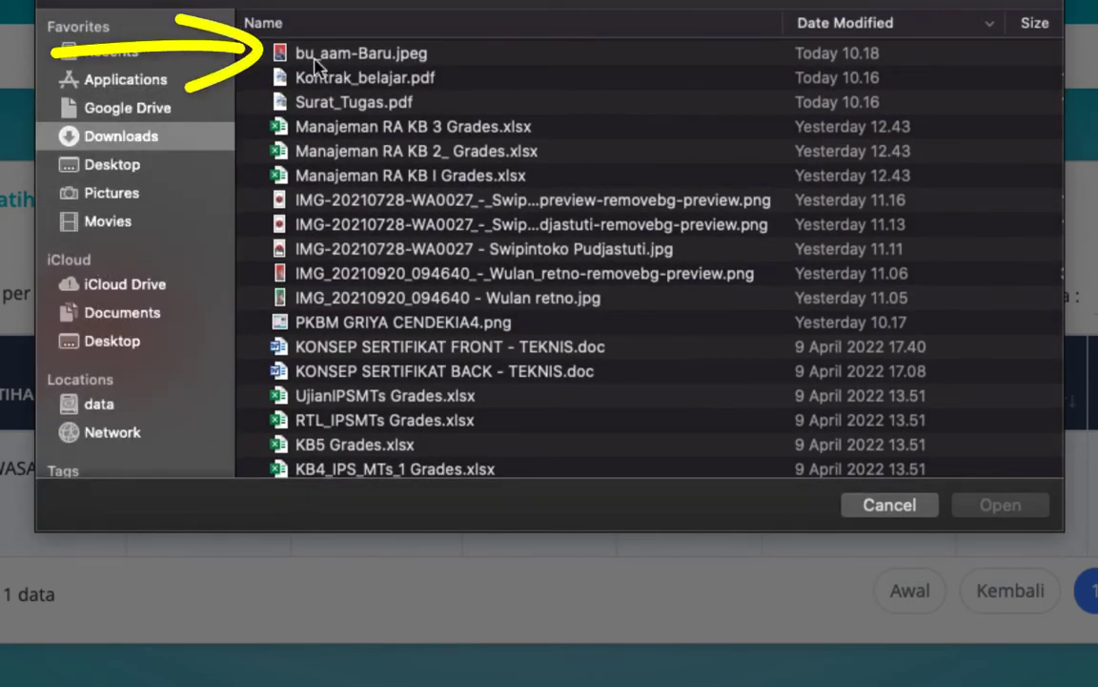
click(357, 55)
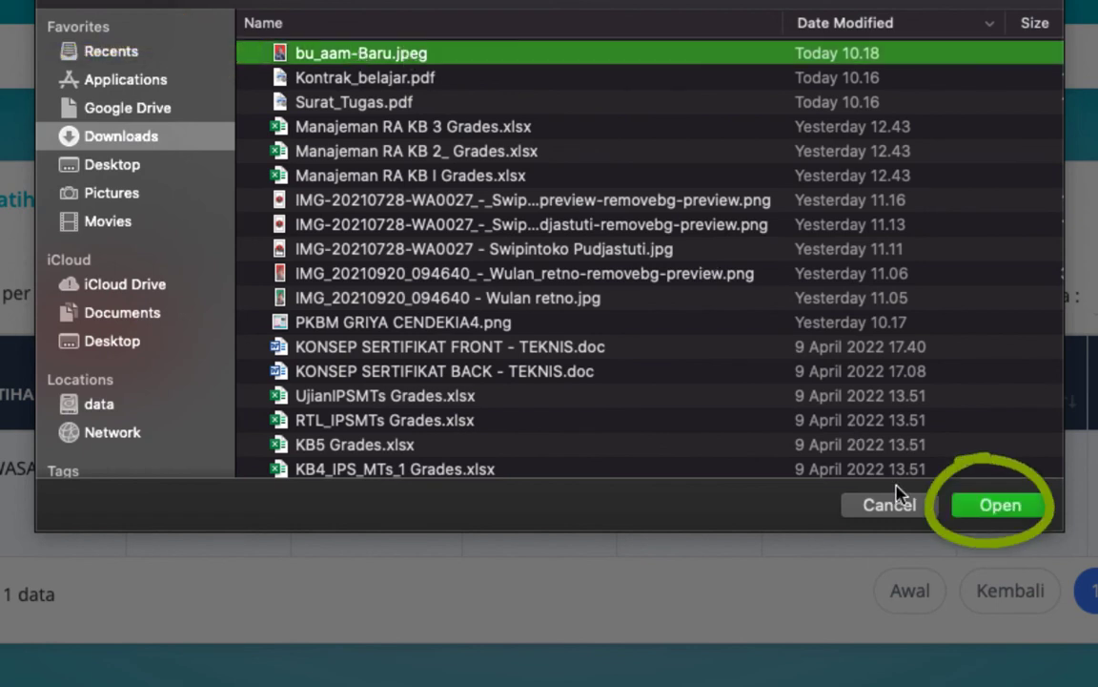
click(995, 504)
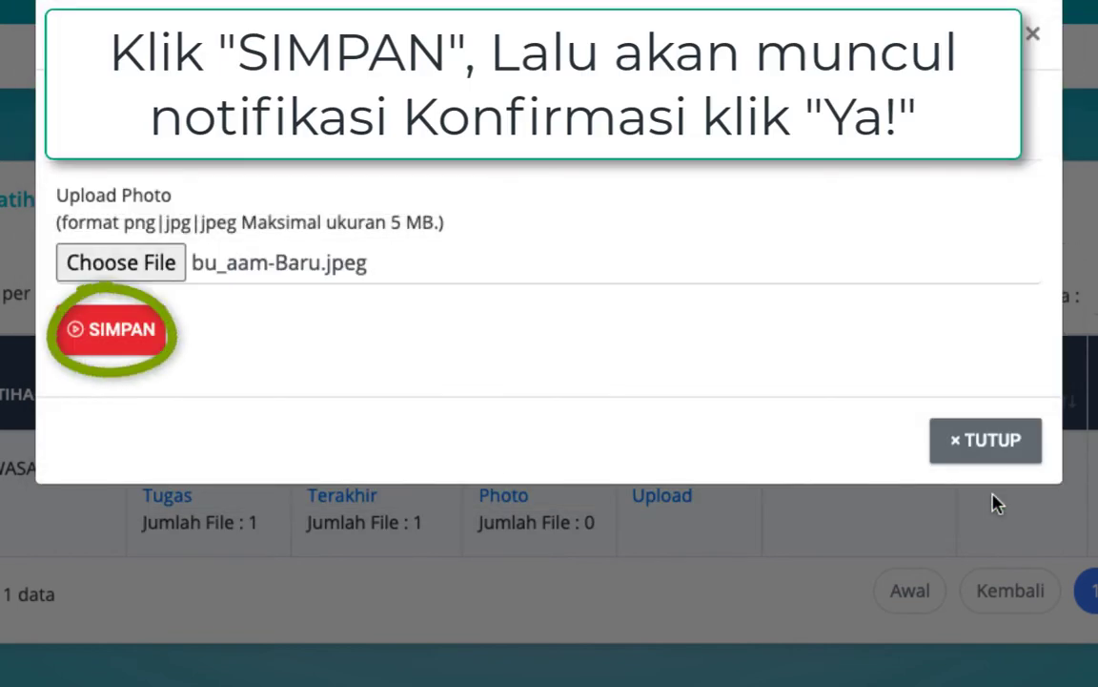
click(125, 331)
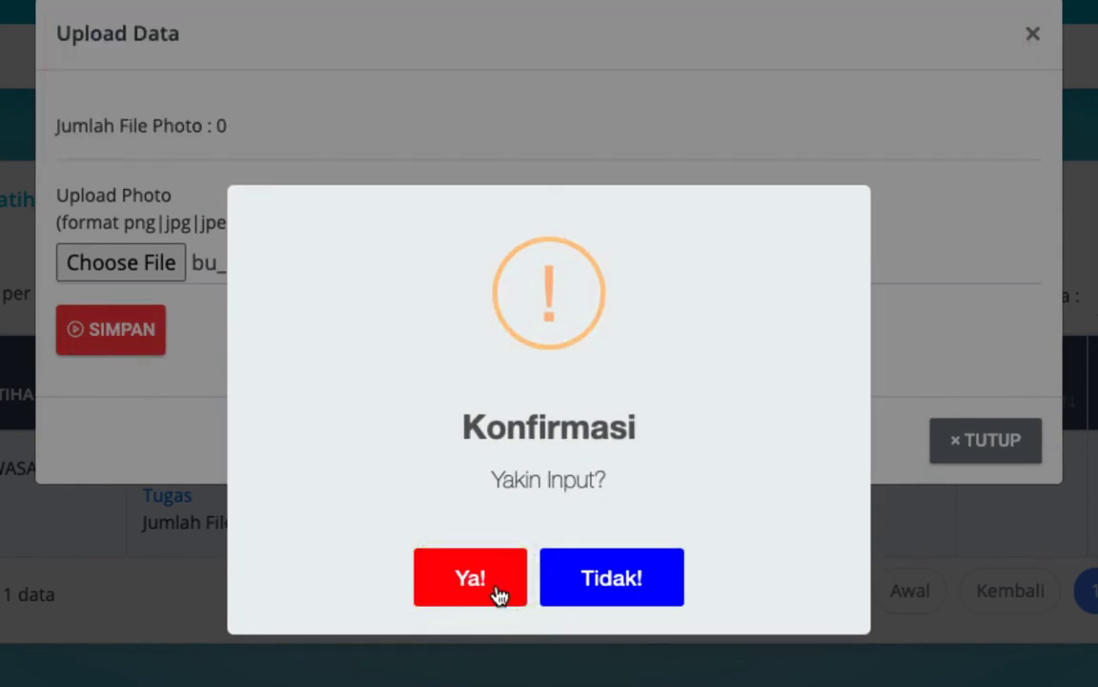
click(498, 592)
click(550, 578)
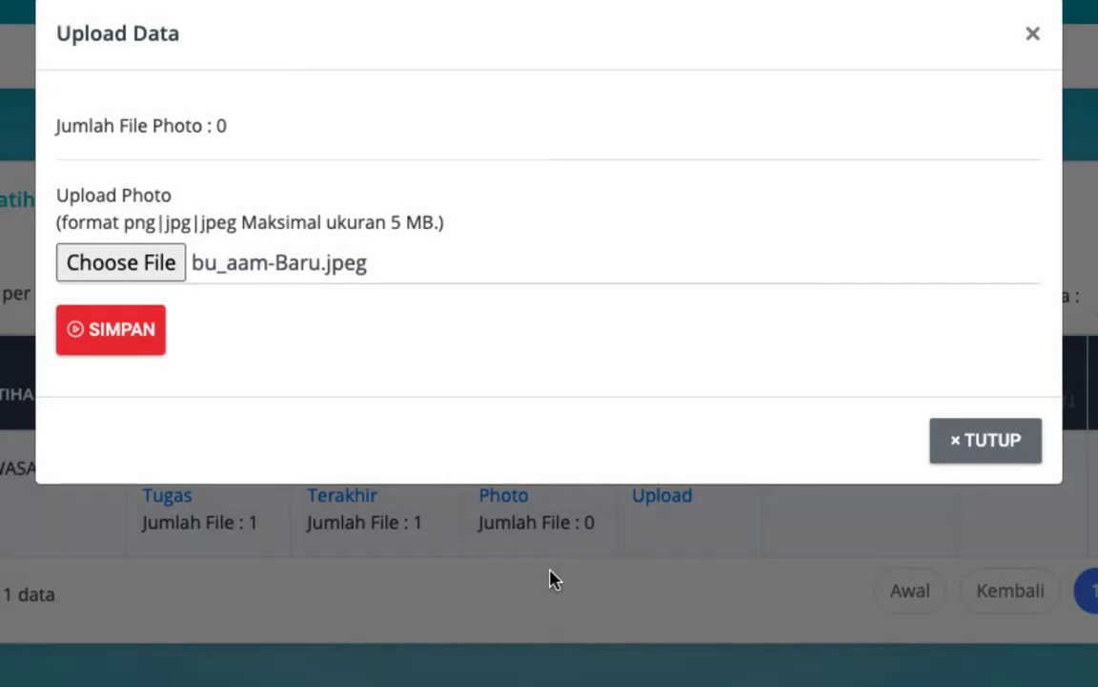
click(965, 453)
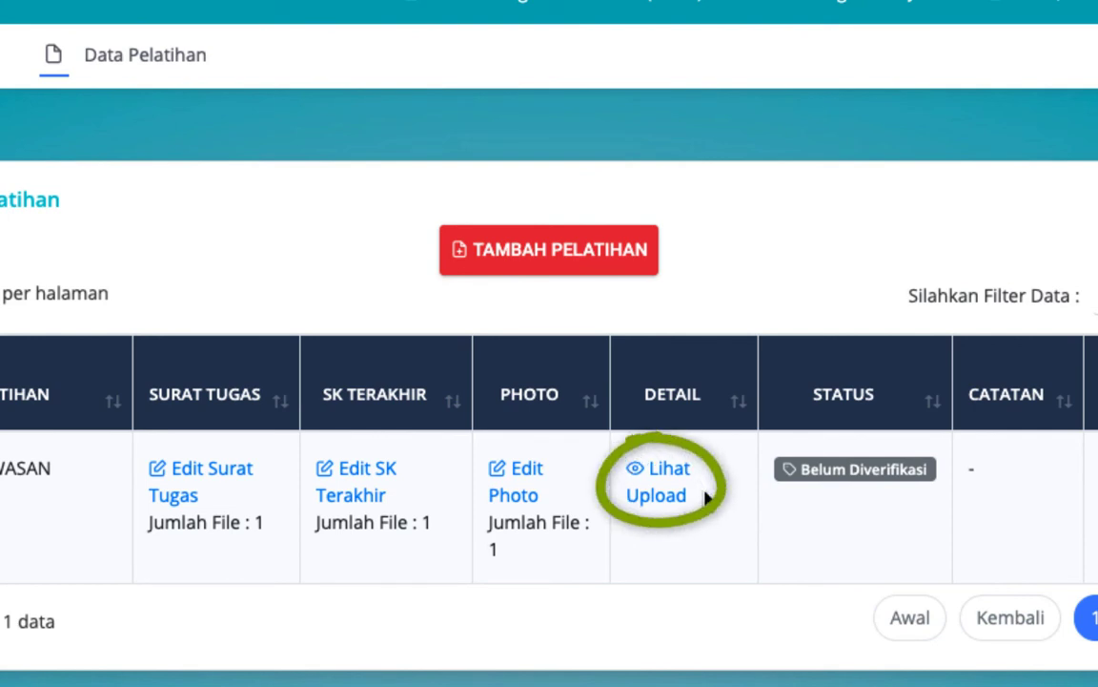
click(667, 498)
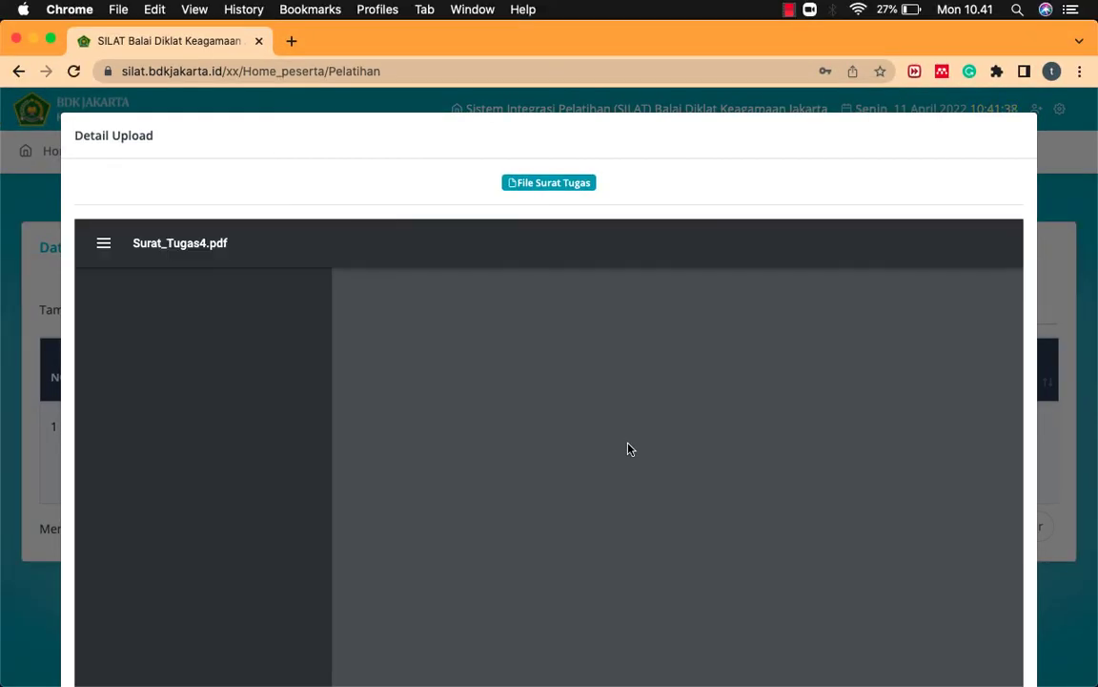
scroll(629, 448, down, 5)
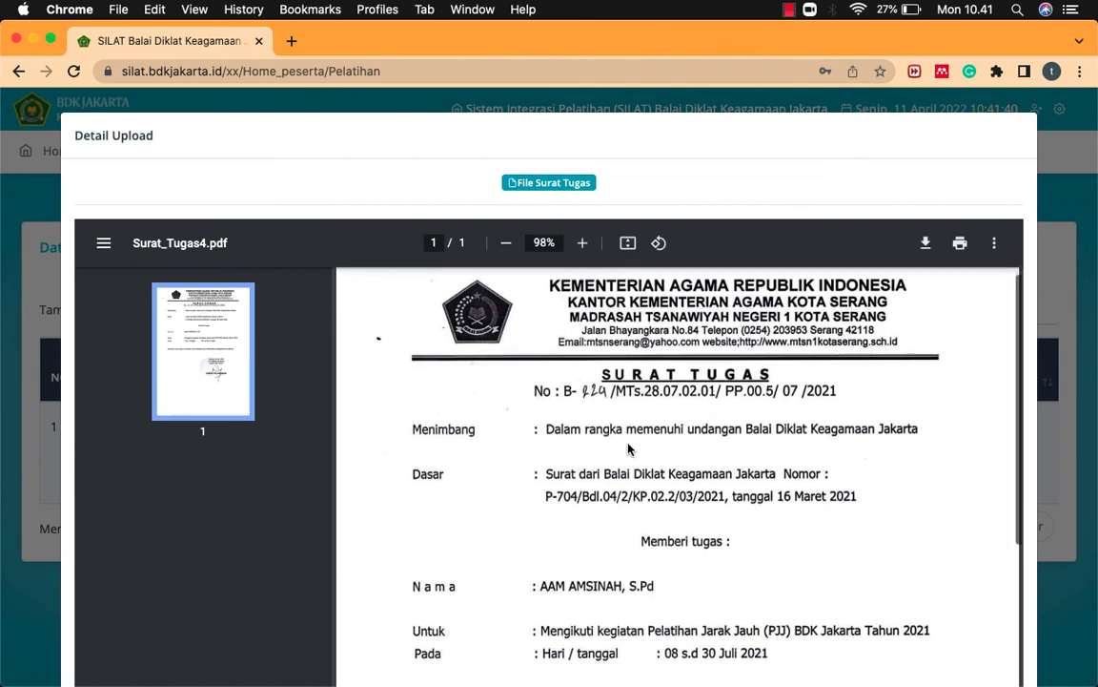
scroll(629, 448, down, 5)
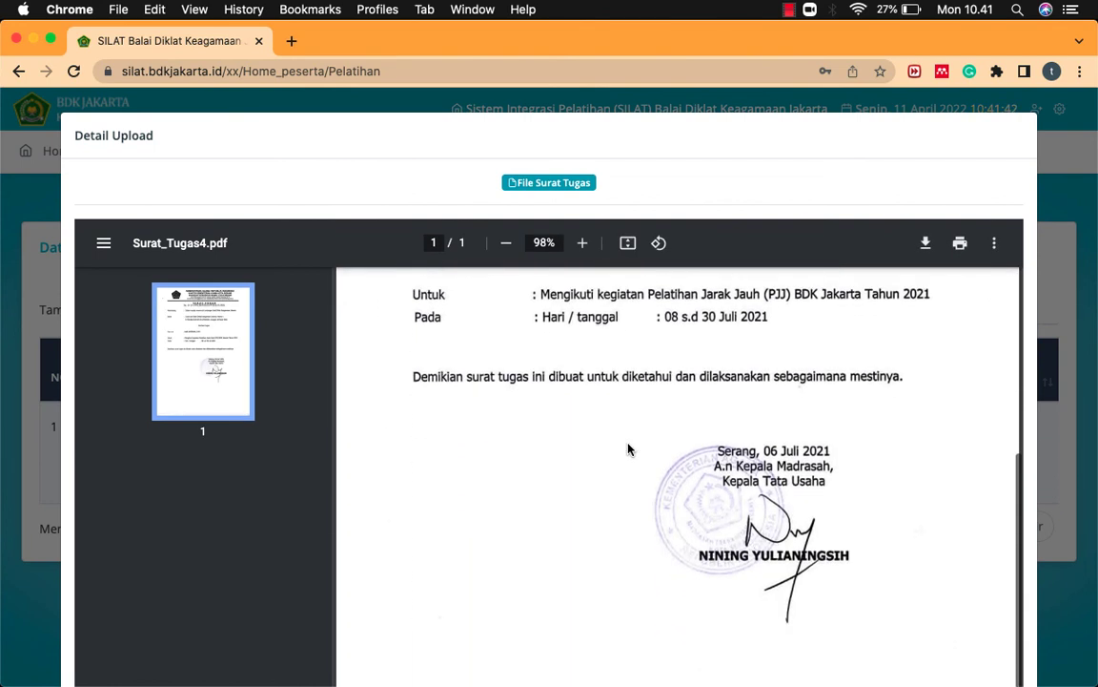
scroll(629, 448, down, 7)
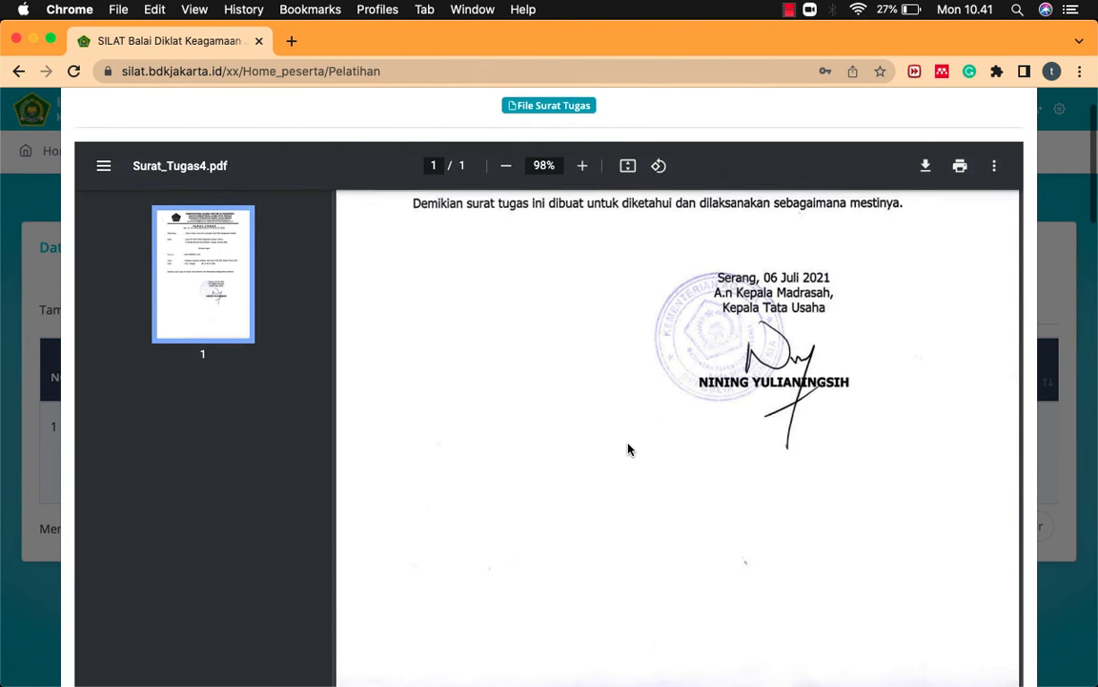
scroll(628, 448, down, 7)
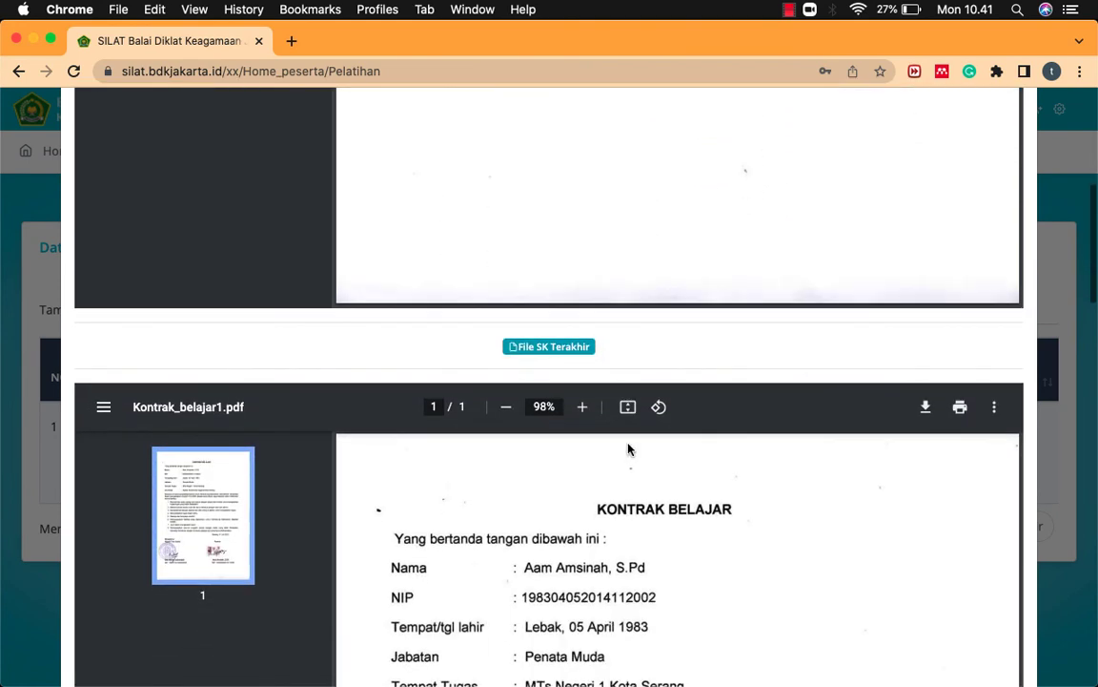
scroll(657, 405, down, 9)
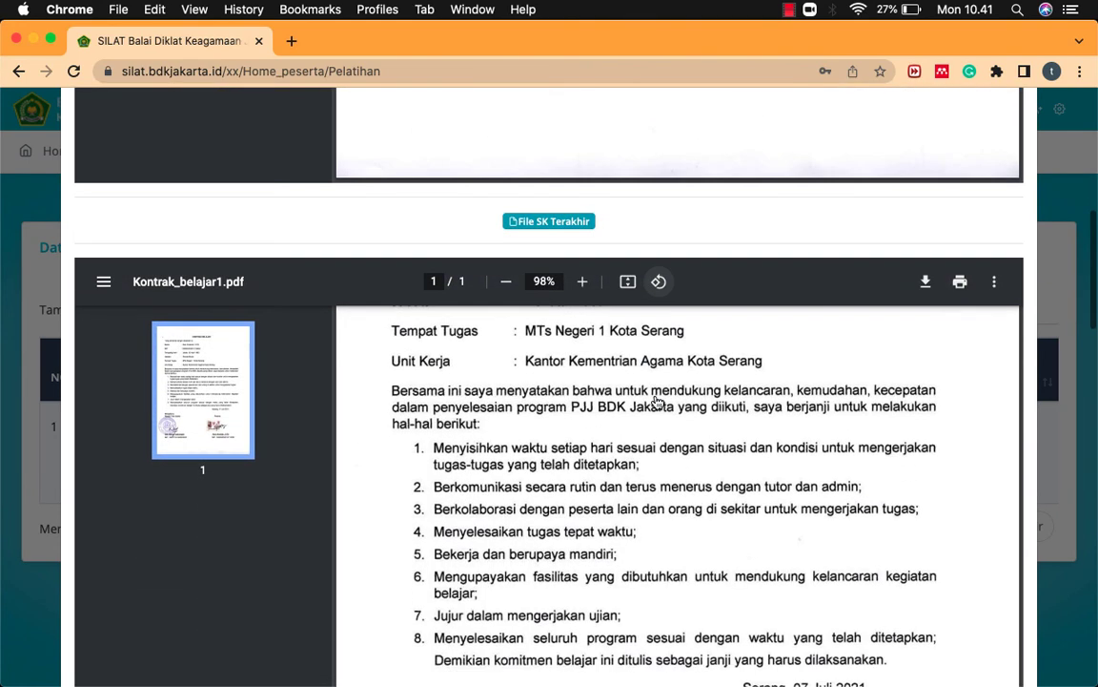
scroll(657, 403, down, 10)
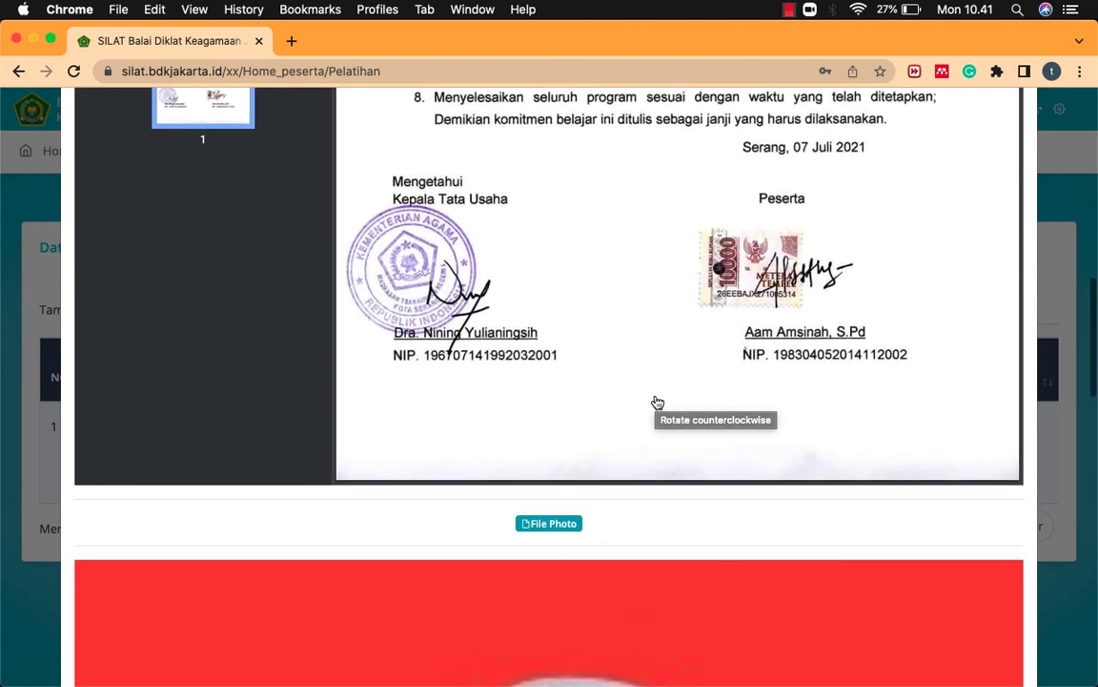
scroll(657, 402, down, 12)
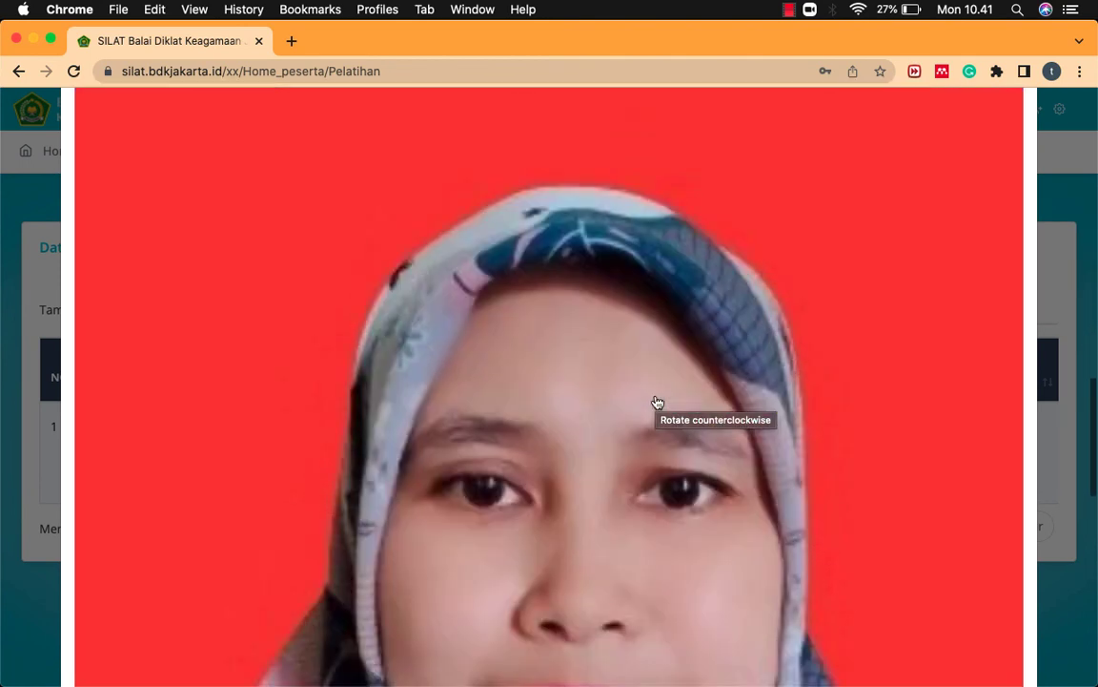
scroll(657, 405, down, 10)
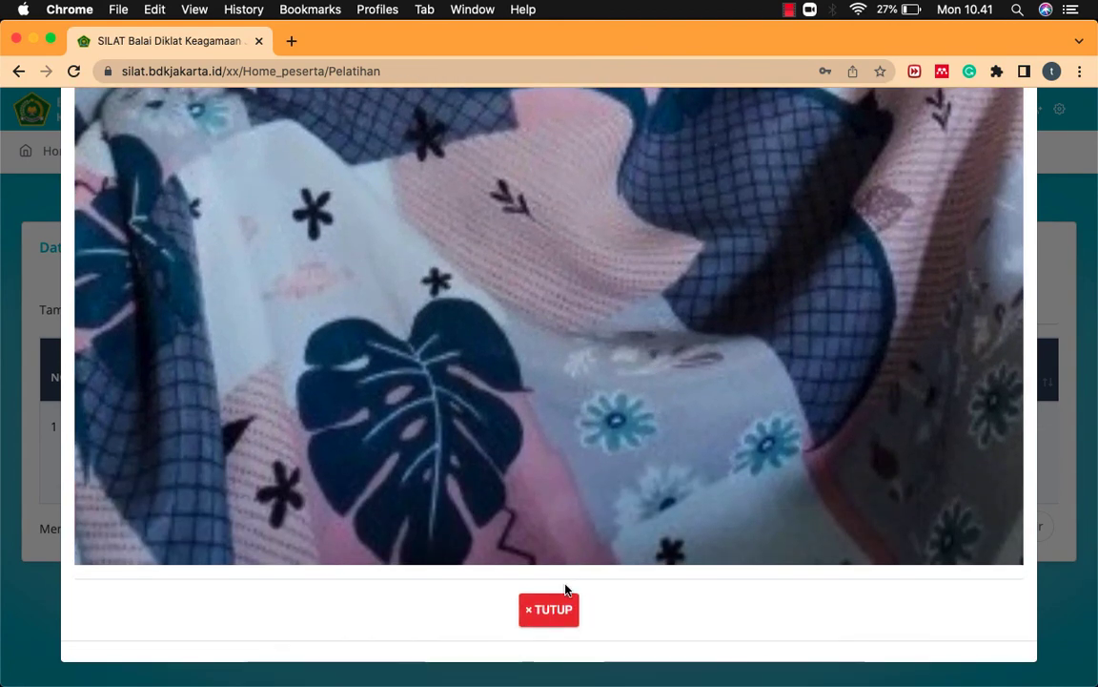
click(550, 610)
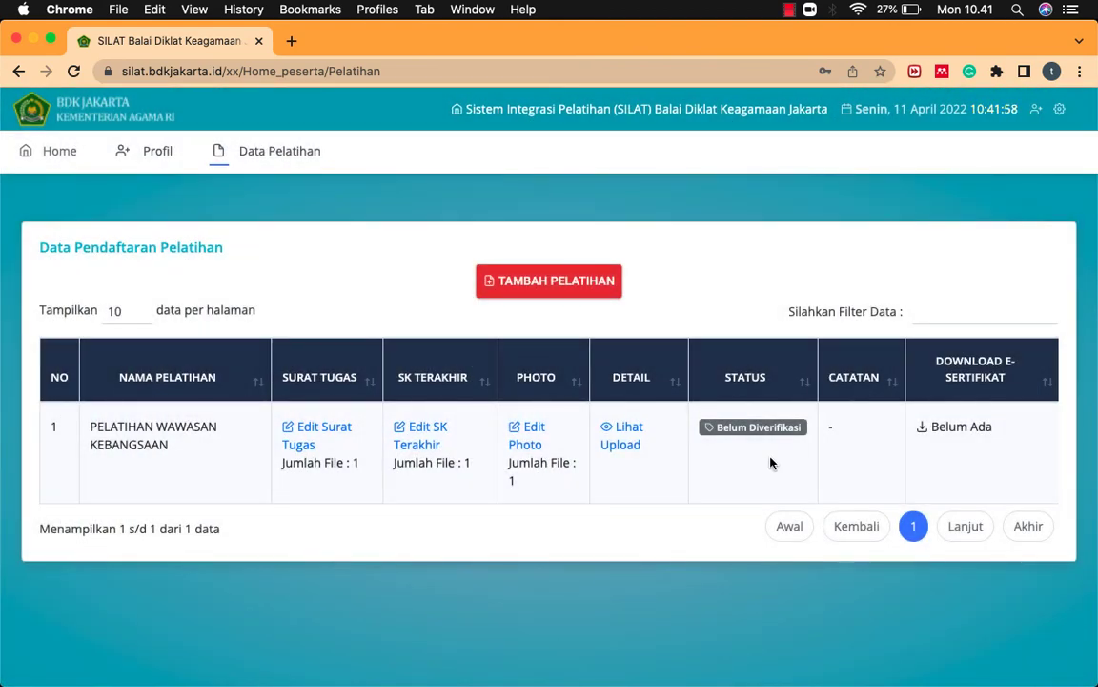